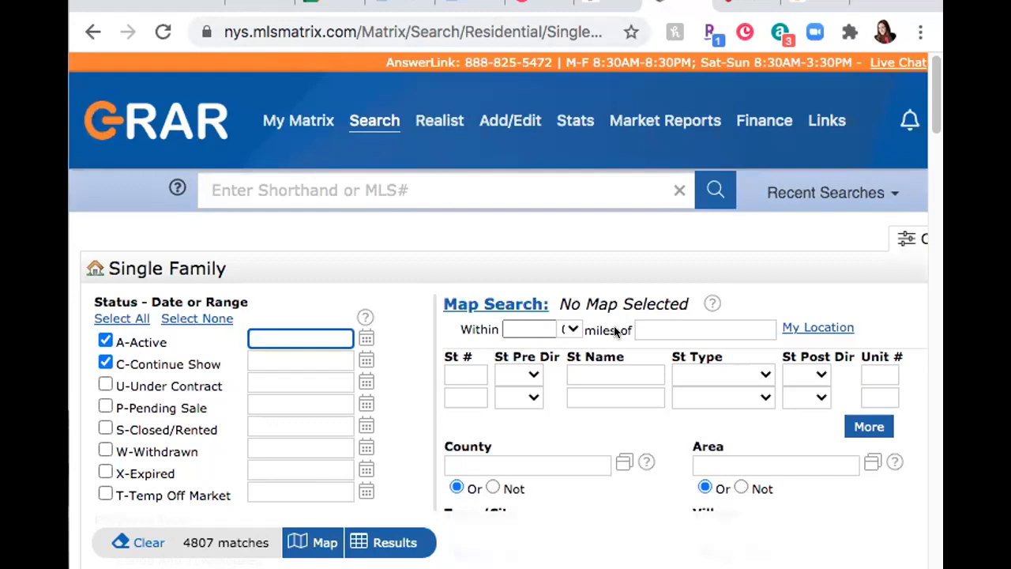
# Step: Enter 200- in the Price field to cap listings at $200k
pyautogui.scroll(-3, 464, 413)
pyautogui.scroll(-5, 464, 412)
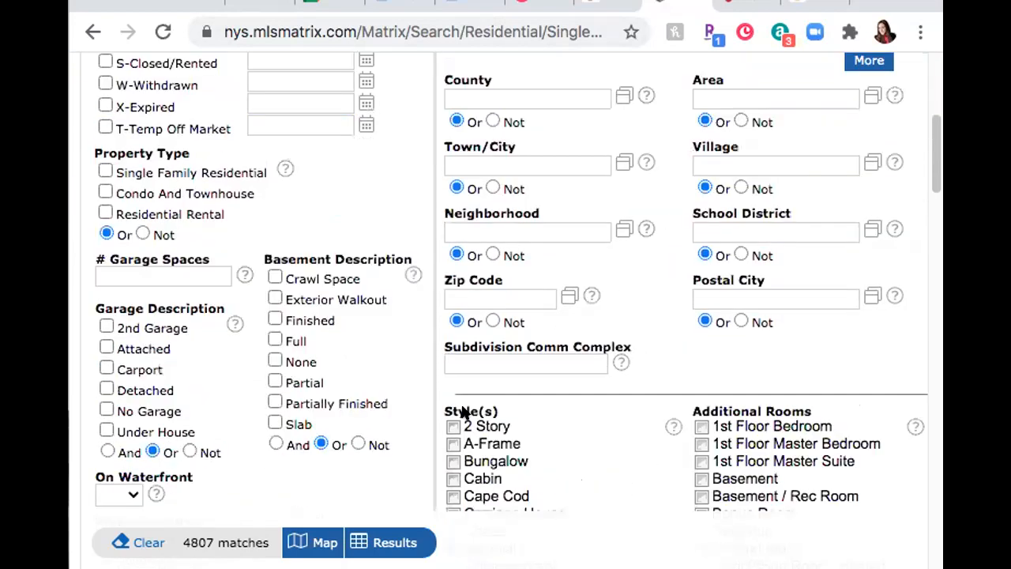
pyautogui.scroll(10, 781, 395)
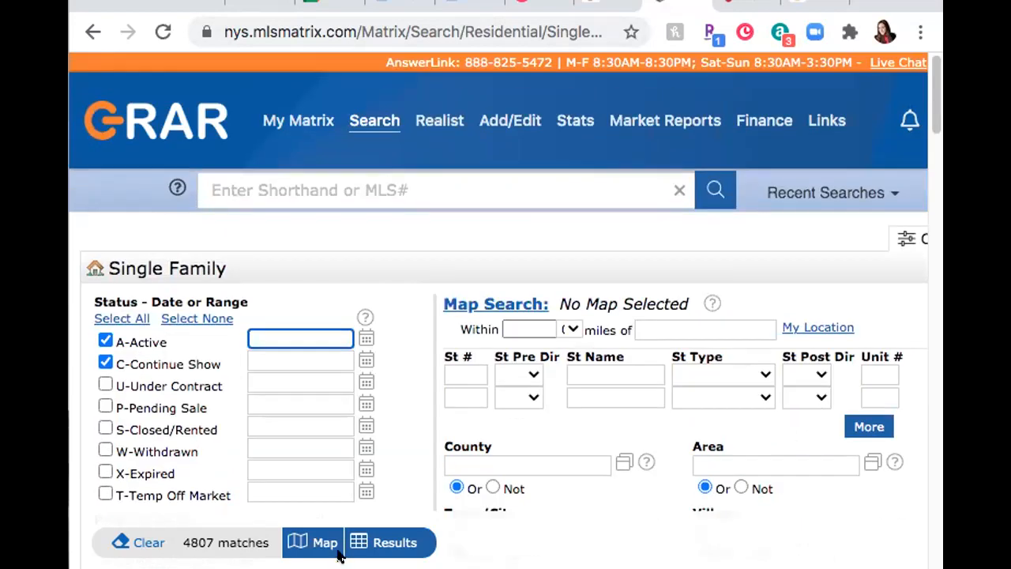
pyautogui.hscroll(5, 505, 355)
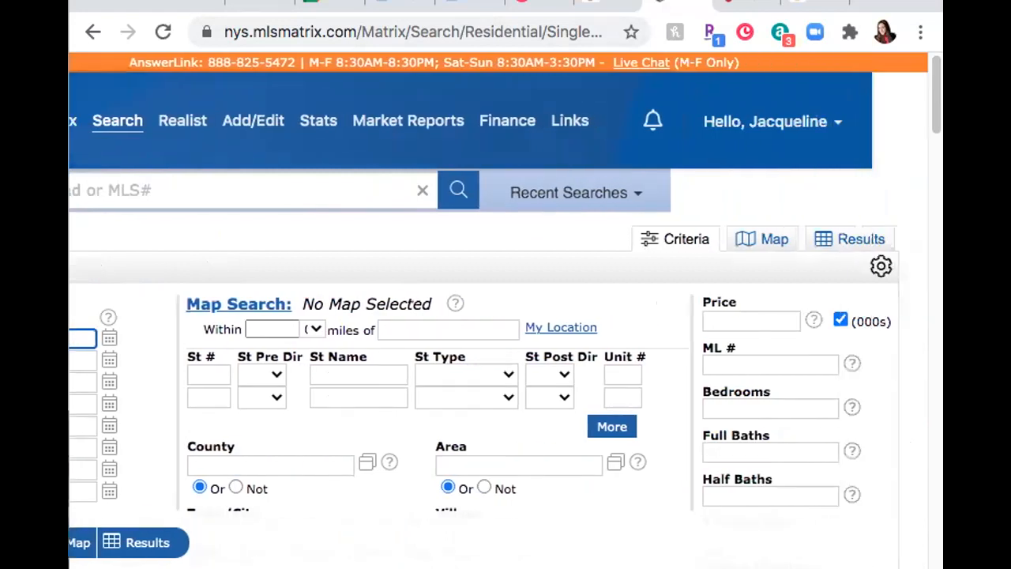
pyautogui.hscroll(-4, 505, 356)
pyautogui.hscroll(-2, 505, 316)
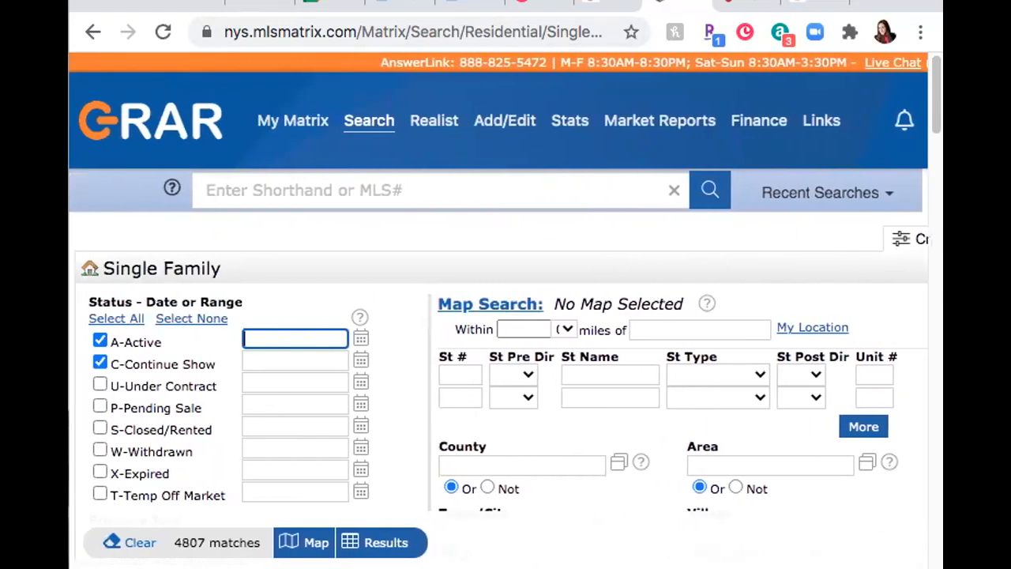
pyautogui.moveTo(314, 118)
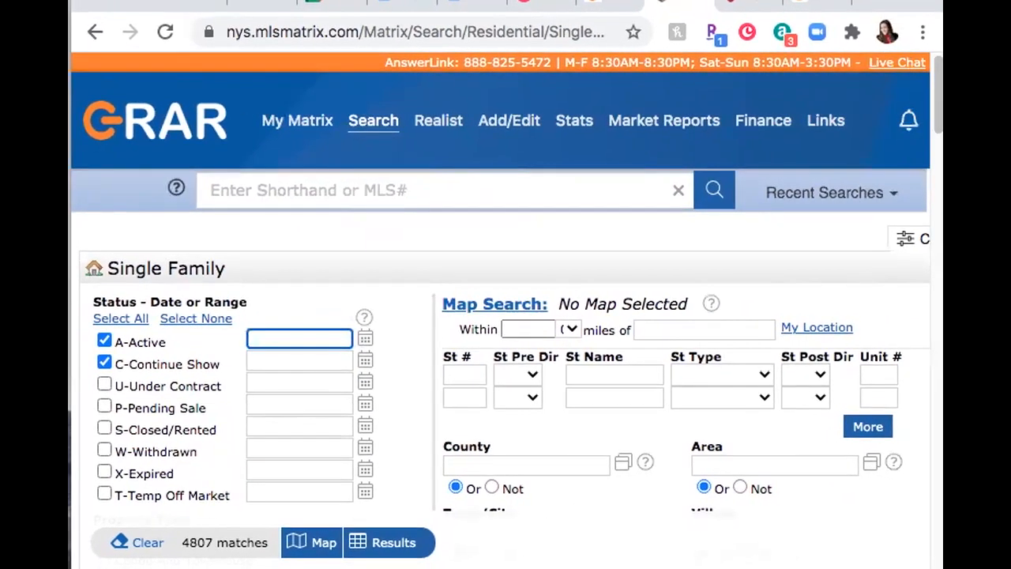
pyautogui.hscroll(5, 735, 345)
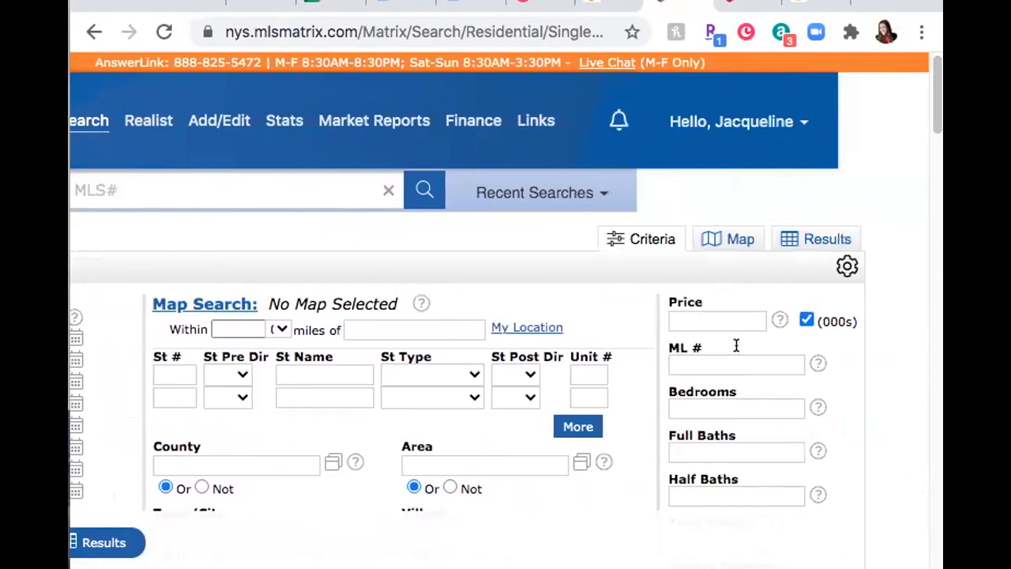
pyautogui.click(726, 313)
pyautogui.write('200-')
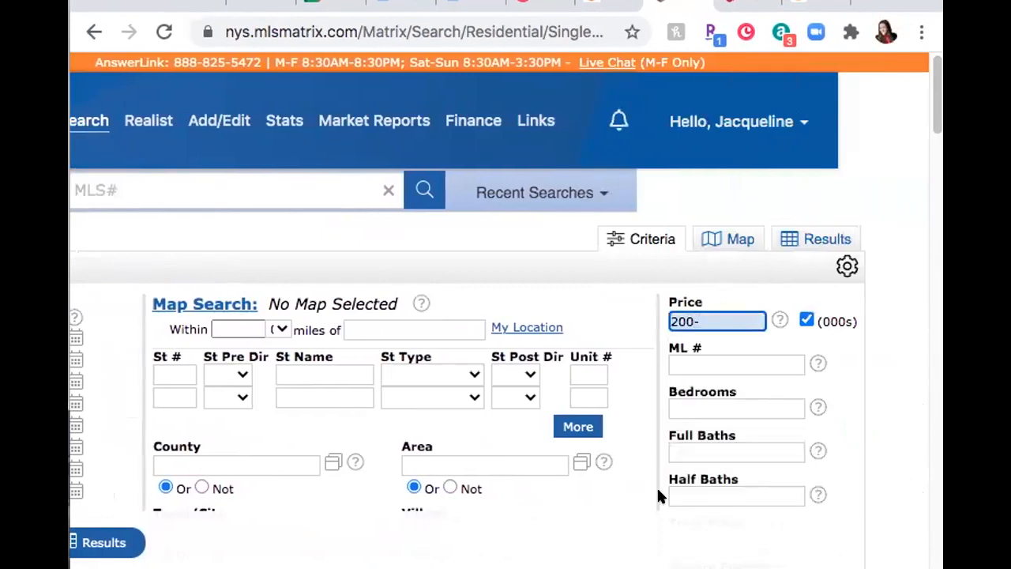
# Step: Add Canandaigua and Victor as school districts, narrowing results to 24 matches
pyautogui.scroll(-5, 643, 481)
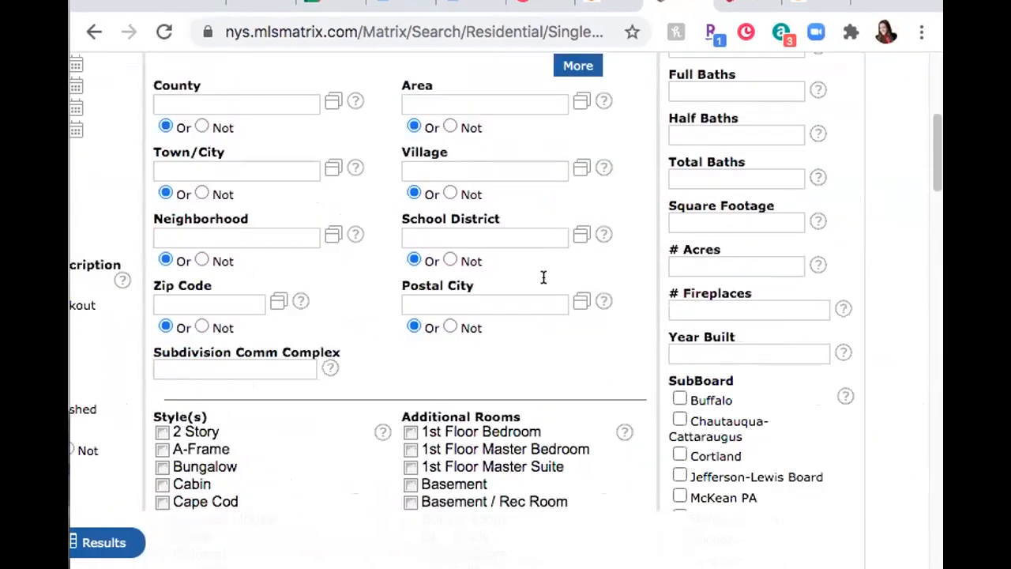
pyautogui.click(511, 226)
pyautogui.write('cananda')
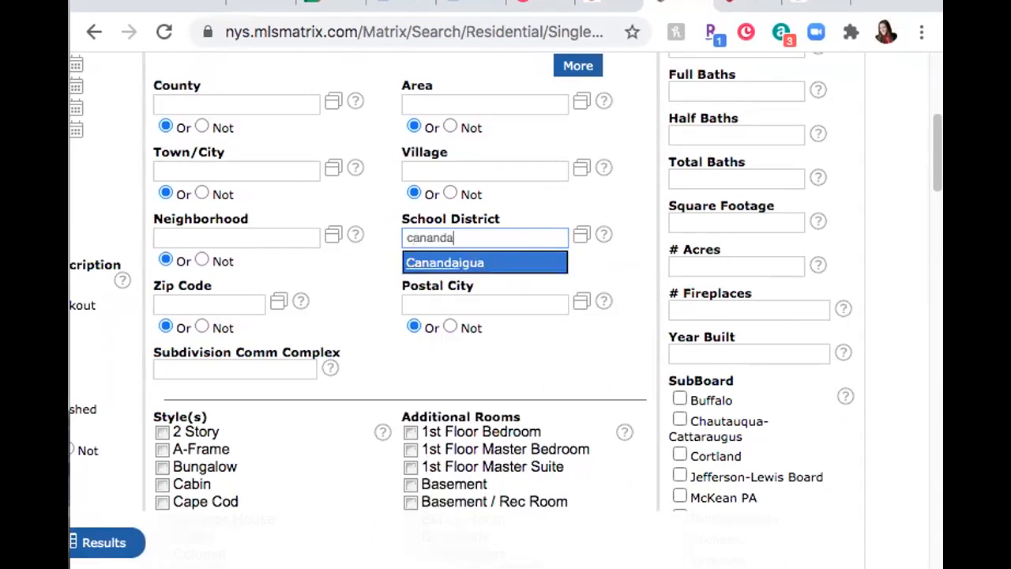
pyautogui.press('Return')
pyautogui.write('victro')
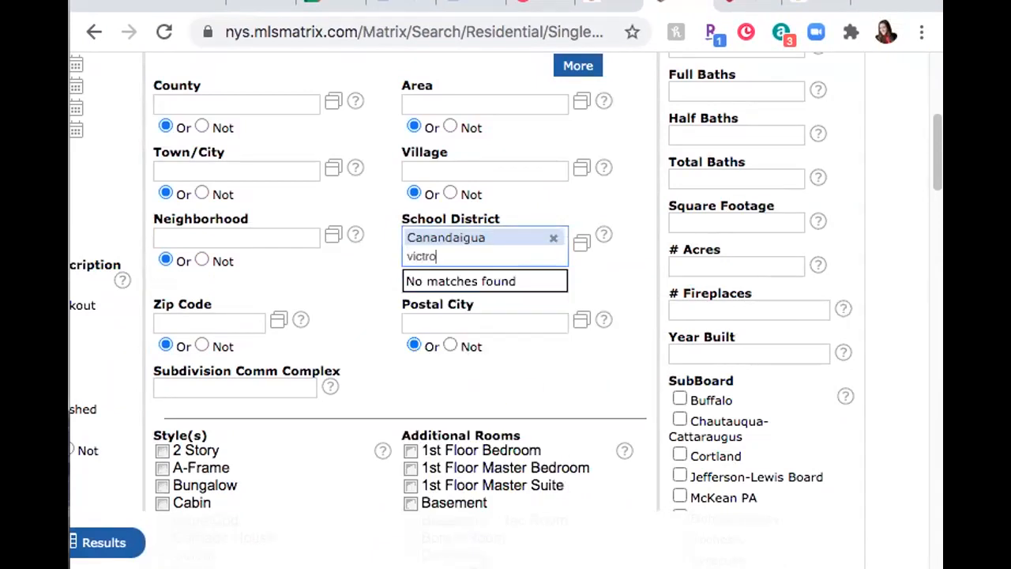
pyautogui.press('BackSpace')
pyautogui.press('BackSpace')
pyautogui.press('Return')
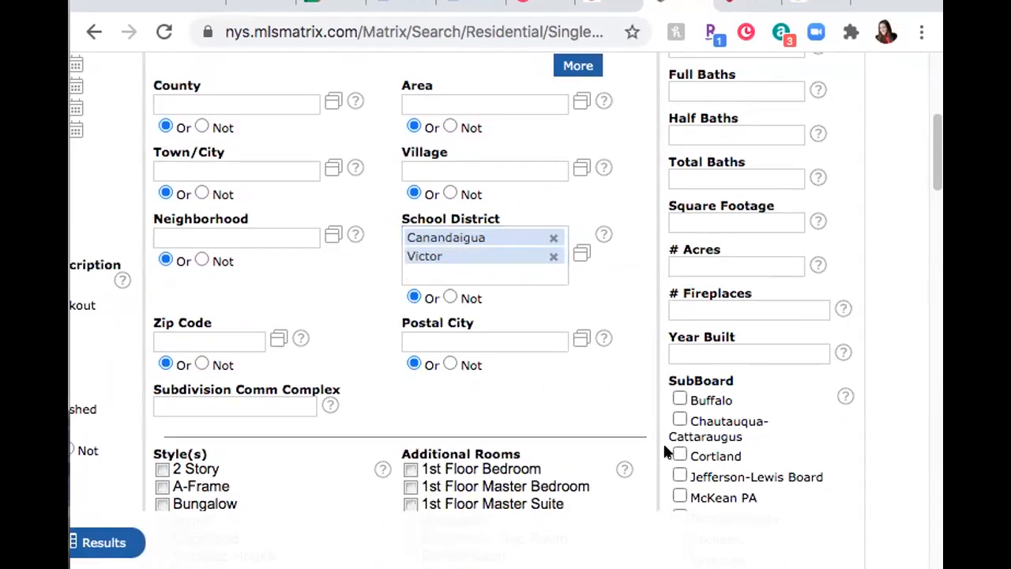
pyautogui.hscroll(-4, 506, 285)
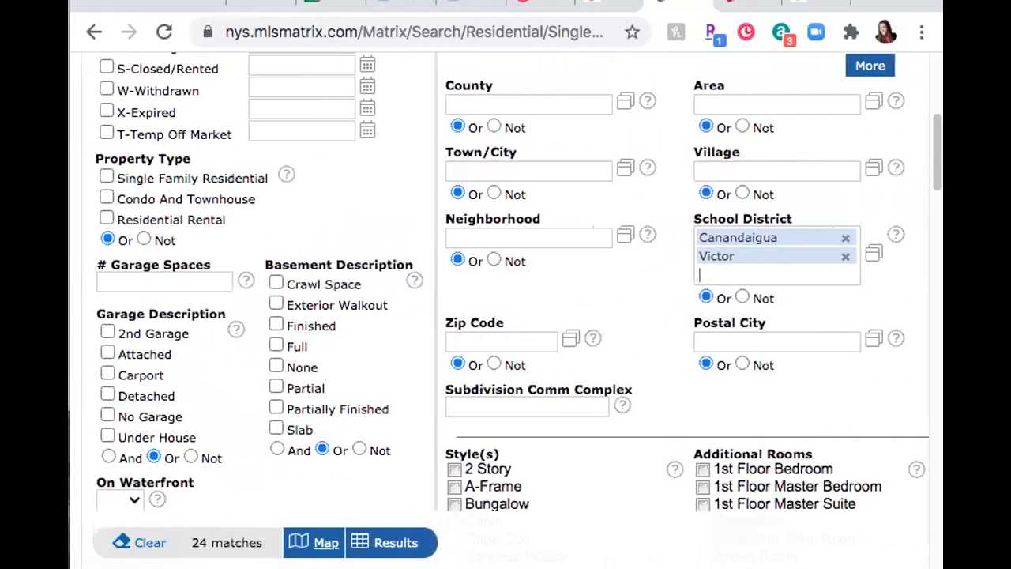
pyautogui.scroll(-1, 285, 474)
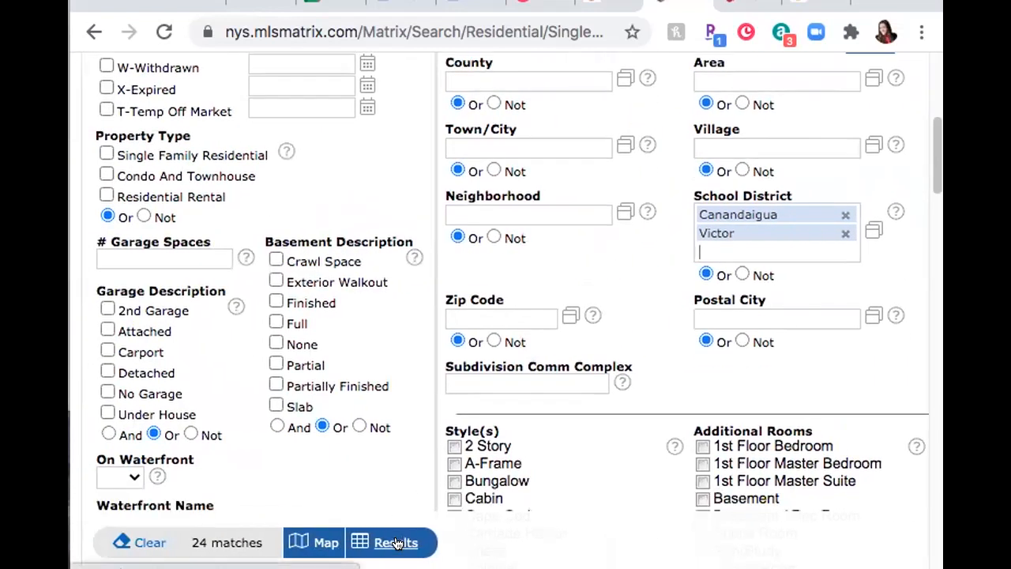
# Step: Show the 24 matching listings in the results table, topped by the $199,900 Victor-Village home
pyautogui.click(395, 542)
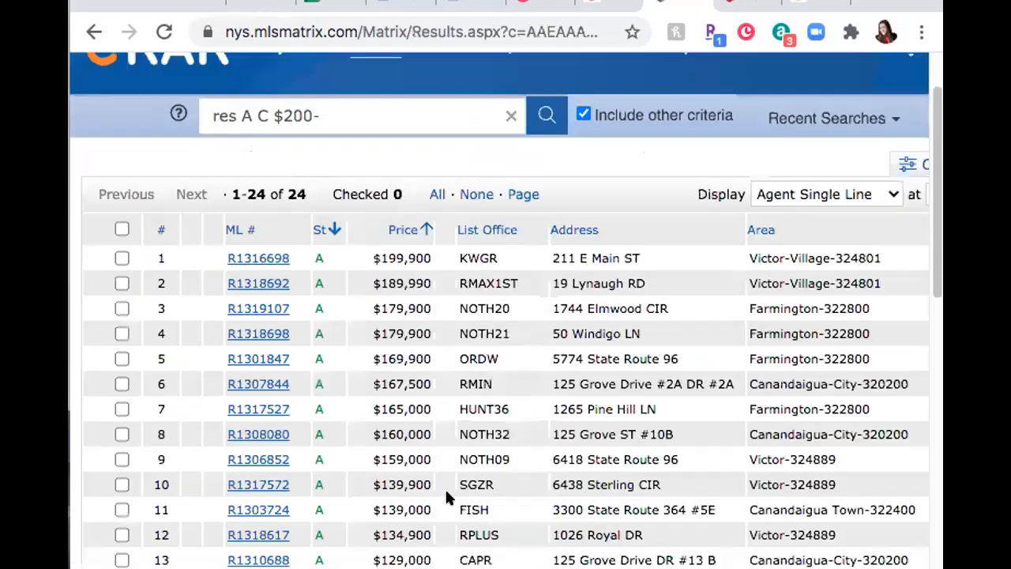
pyautogui.scroll(-5, 459, 468)
pyautogui.scroll(-5, 456, 469)
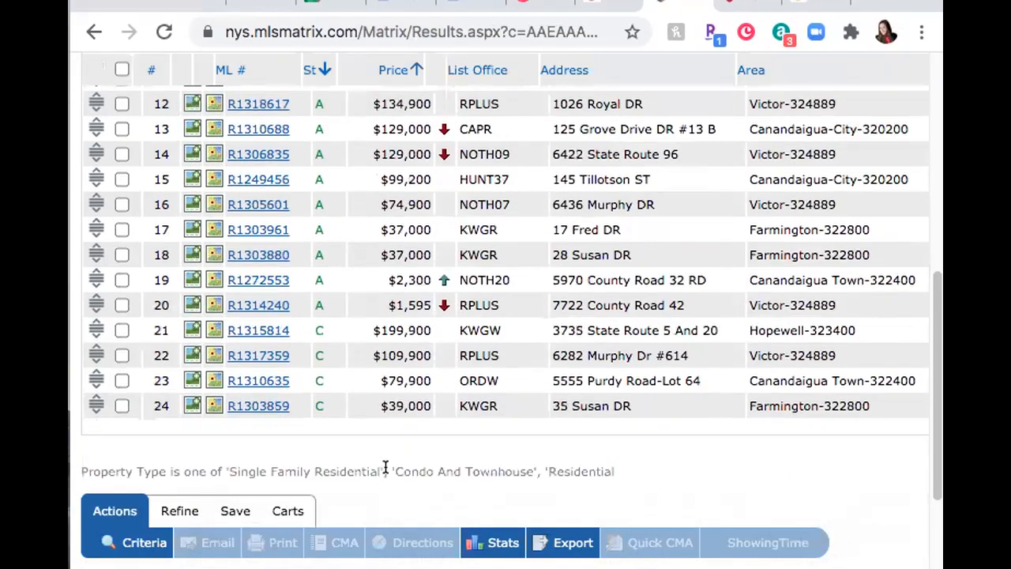
pyautogui.scroll(3, 386, 465)
pyautogui.scroll(1, 388, 463)
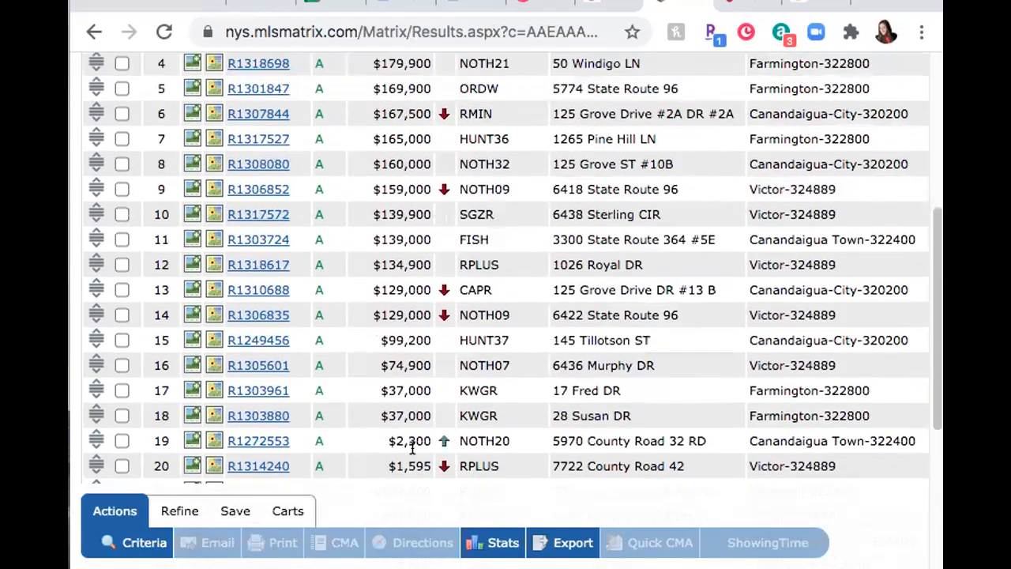
pyautogui.scroll(4, 411, 450)
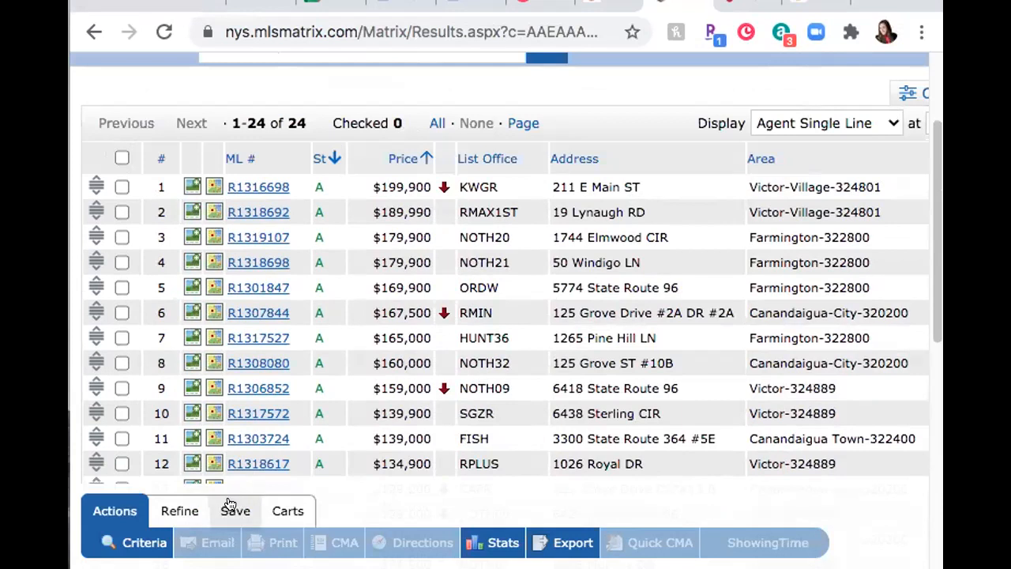
# Step: Choose New Saved Search from the Save options below the results
pyautogui.click(229, 504)
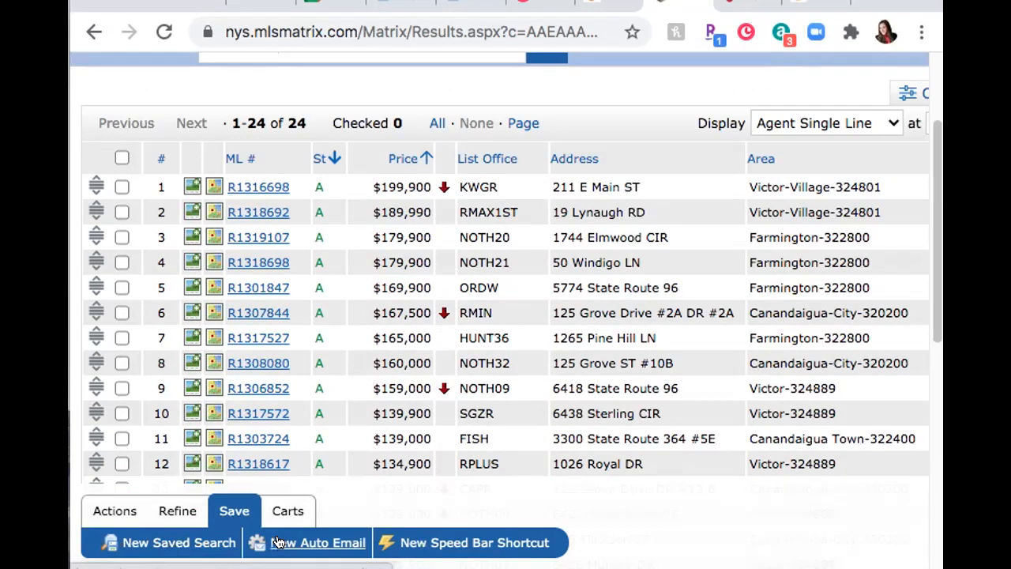
pyautogui.click(201, 543)
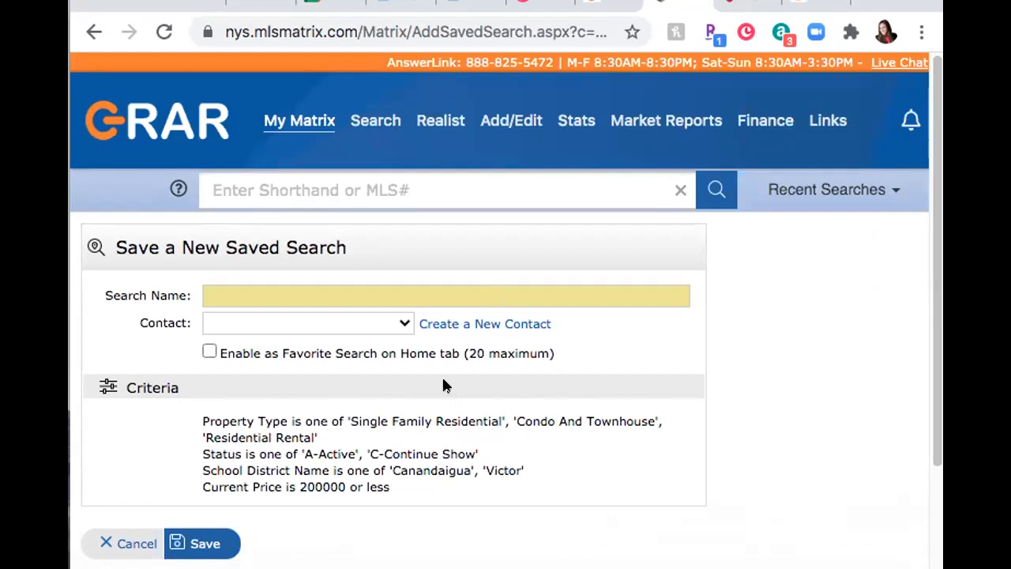
# Step: Fill in the previously used search name and assign a client contact to the search
pyautogui.click(368, 294)
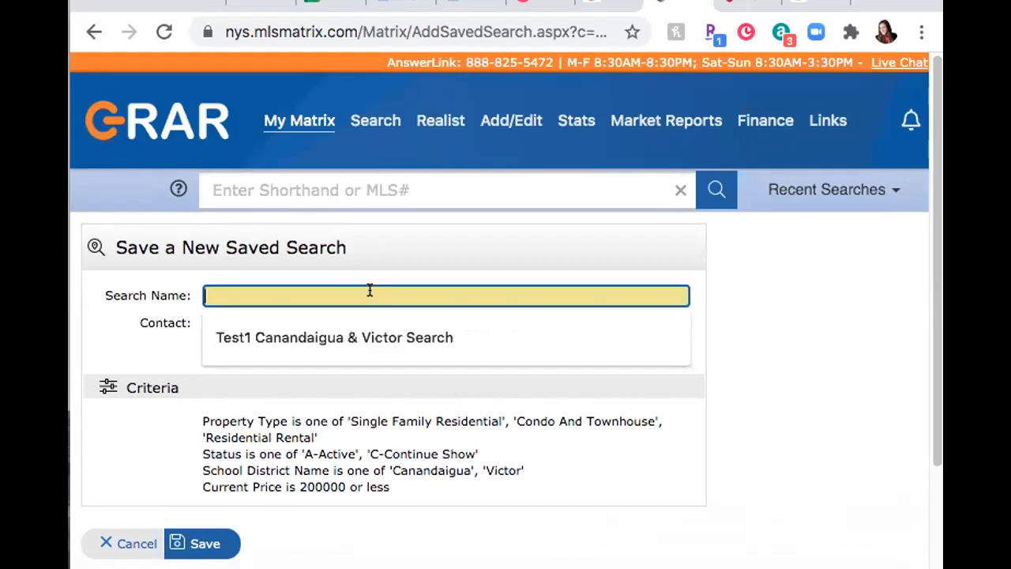
pyautogui.click(368, 327)
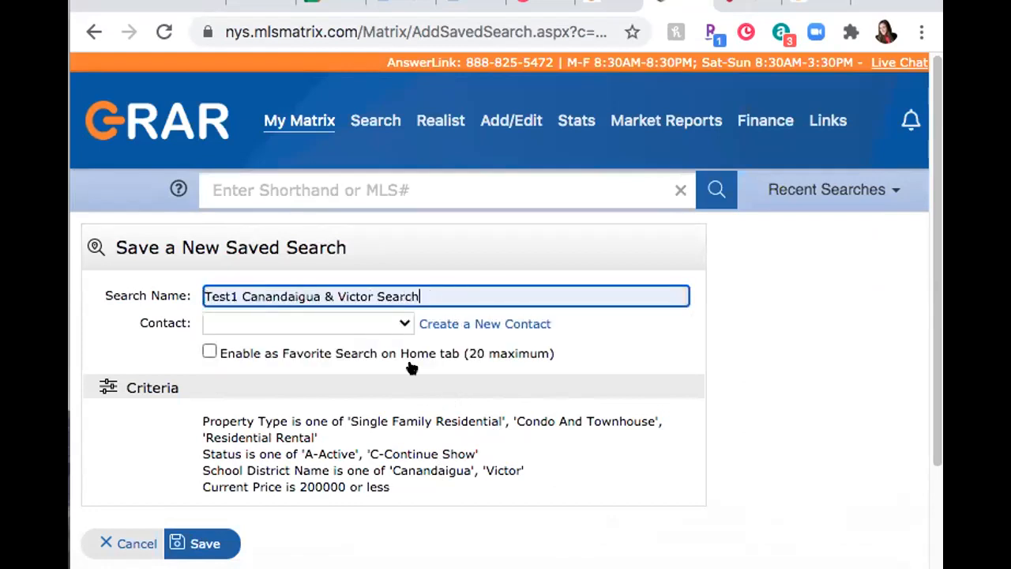
pyautogui.click(395, 324)
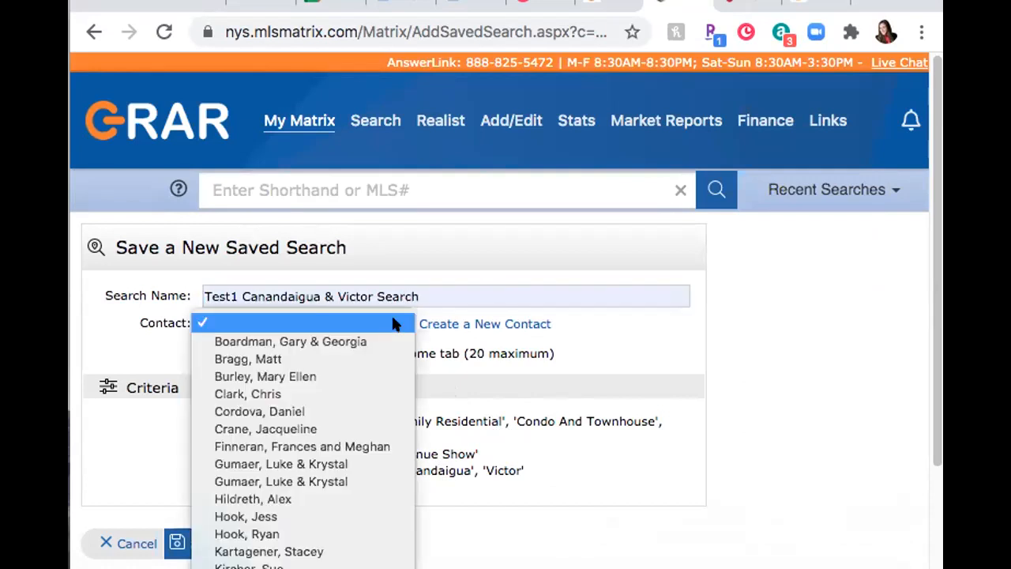
pyautogui.press('k')
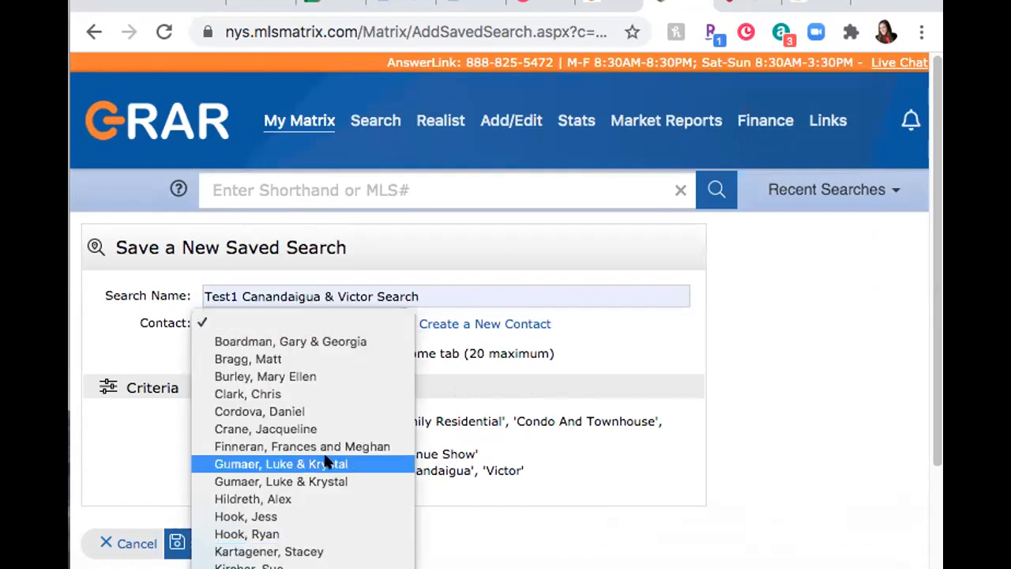
pyautogui.click(273, 566)
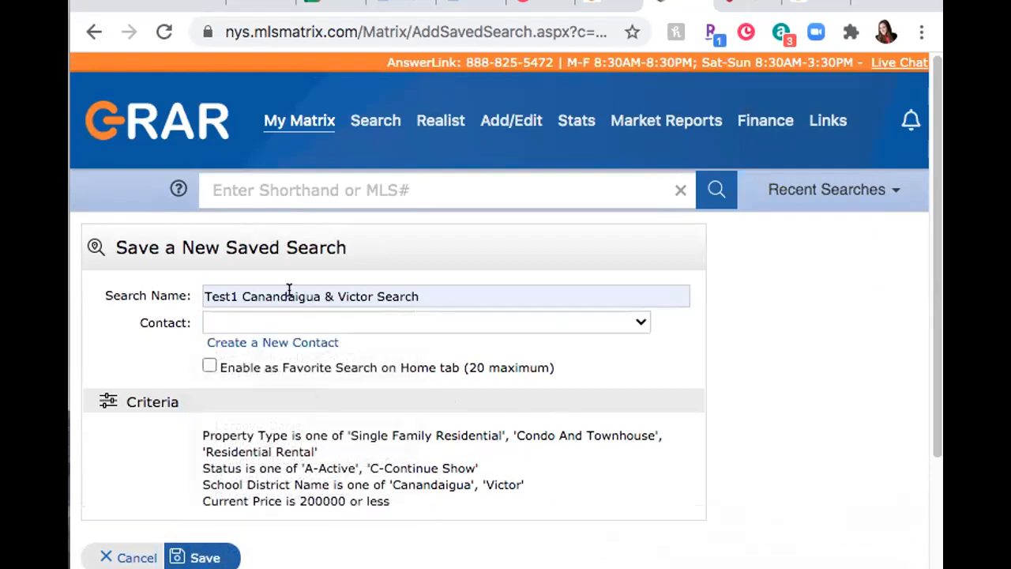
pyautogui.click(300, 319)
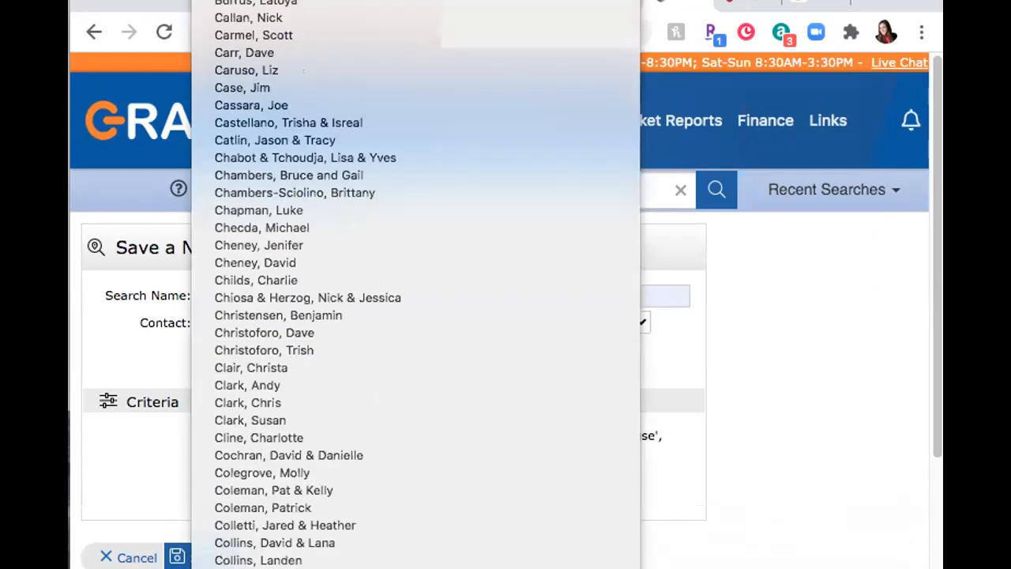
pyautogui.scroll(-4, 304, 328)
pyautogui.scroll(-7, 326, 506)
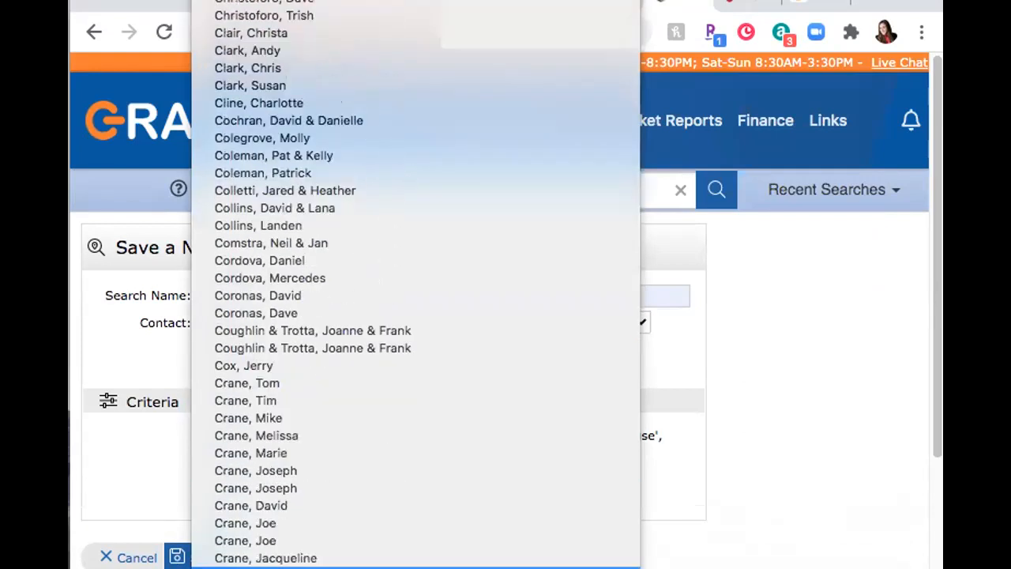
pyautogui.click(328, 499)
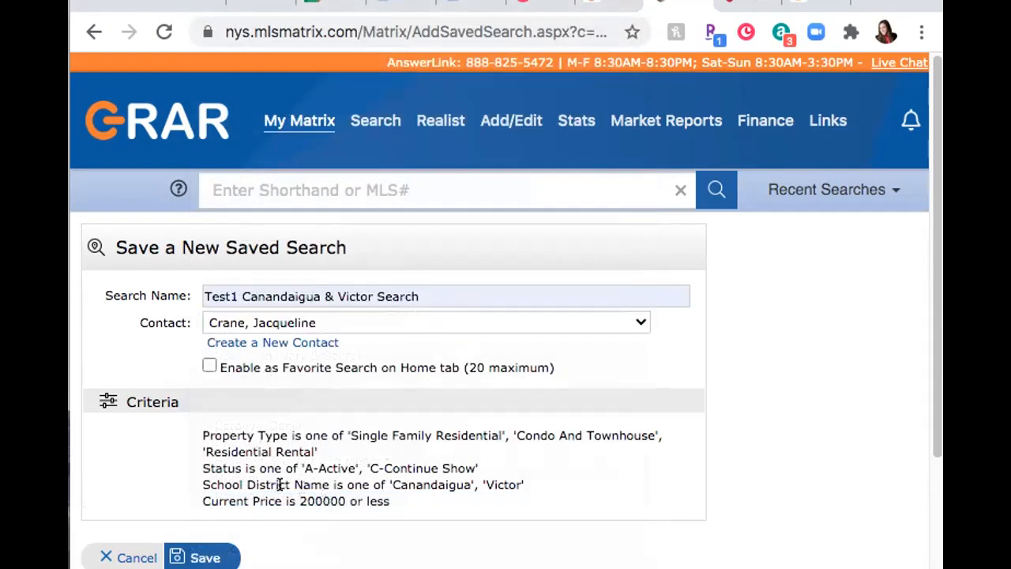
pyautogui.scroll(-2, 279, 481)
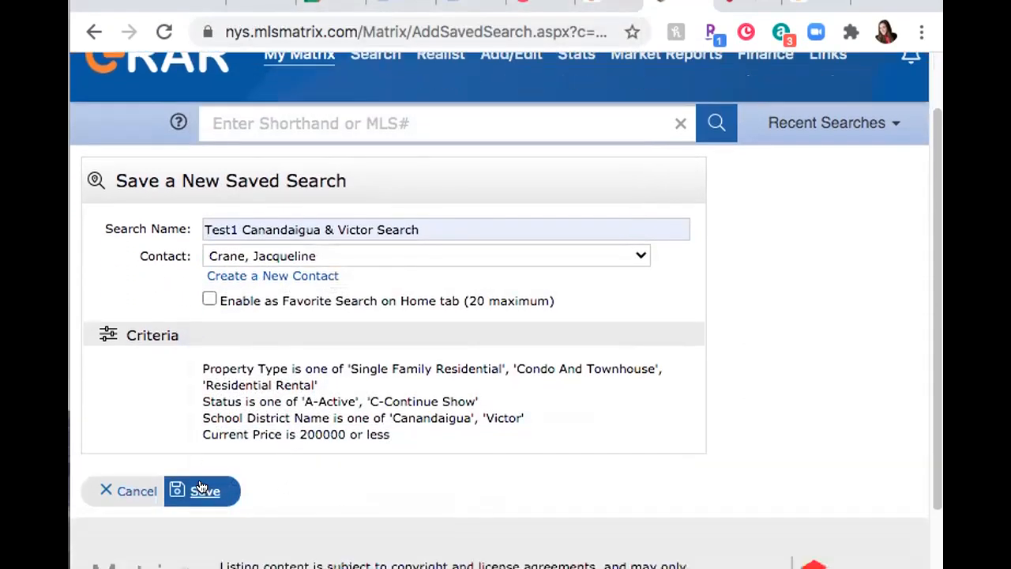
# Step: Rename the rejected duplicate to 'Test2 Canandaigua & Victor Search' and save it
pyautogui.click(201, 488)
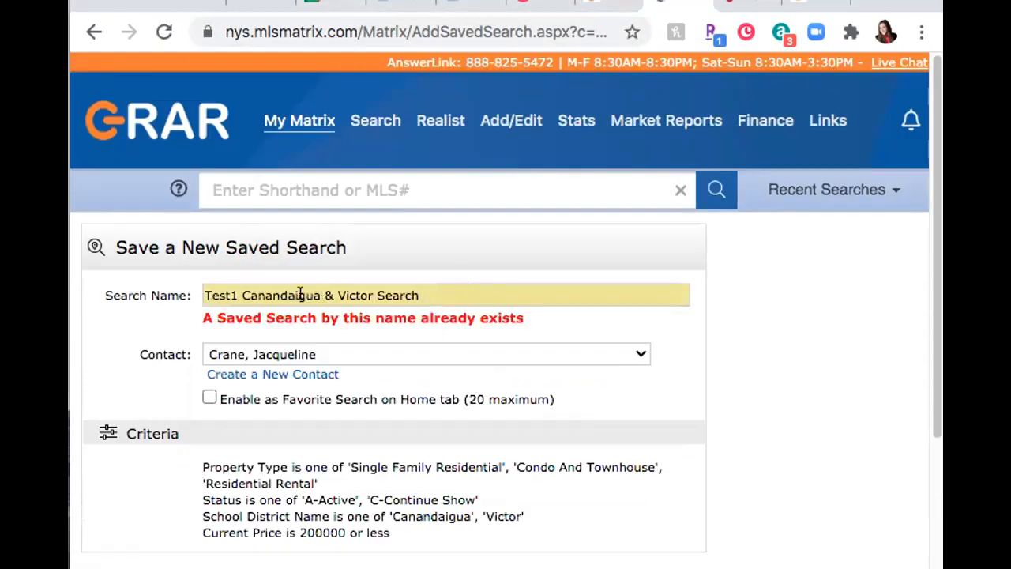
pyautogui.click(240, 295)
pyautogui.press('BackSpace')
pyautogui.write('2')
pyautogui.click(823, 361)
pyautogui.scroll(-3, 823, 361)
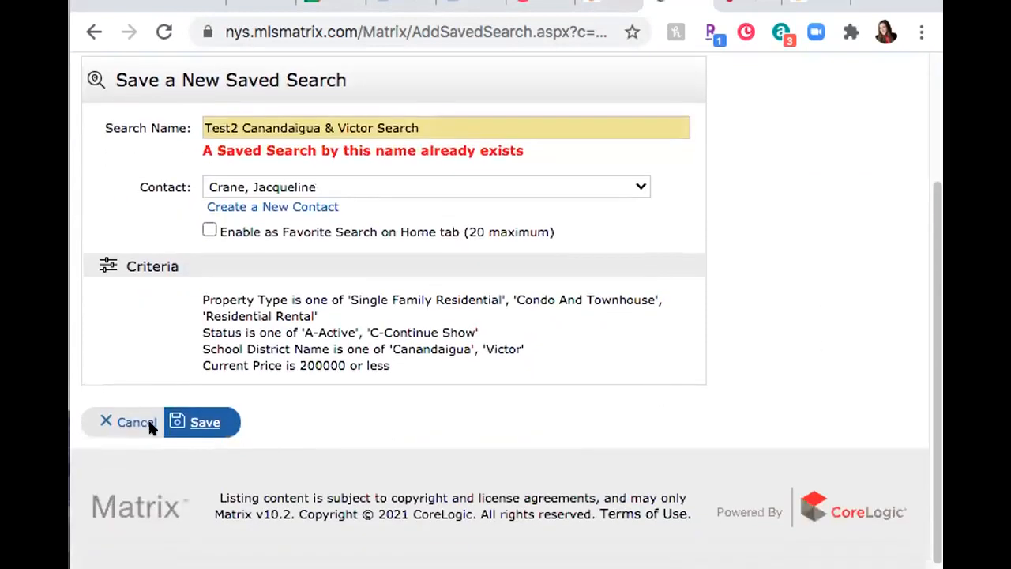
pyautogui.click(445, 119)
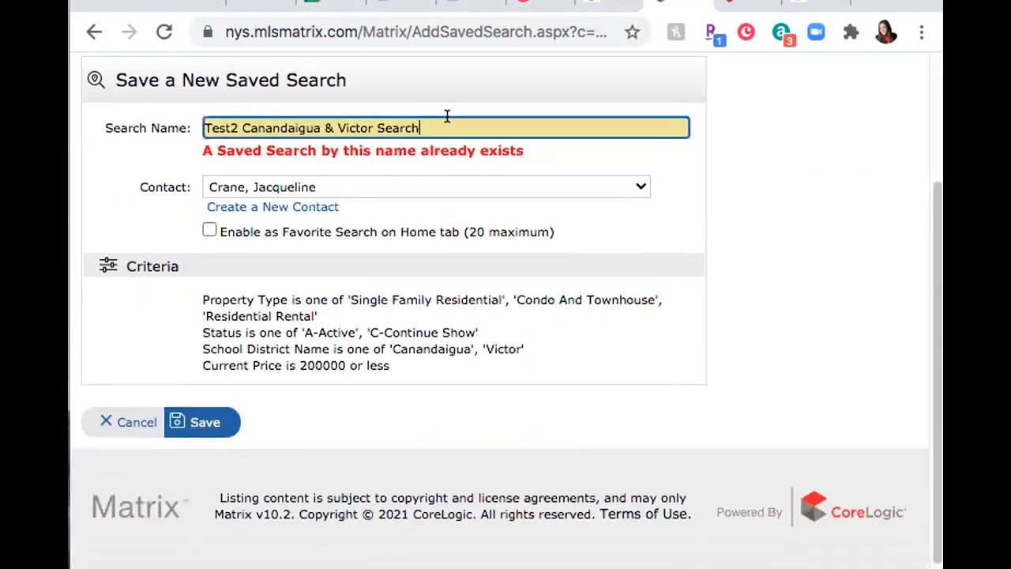
pyautogui.hotkey('ctrl', 'a')
pyautogui.hotkey('ctrl', 'c')
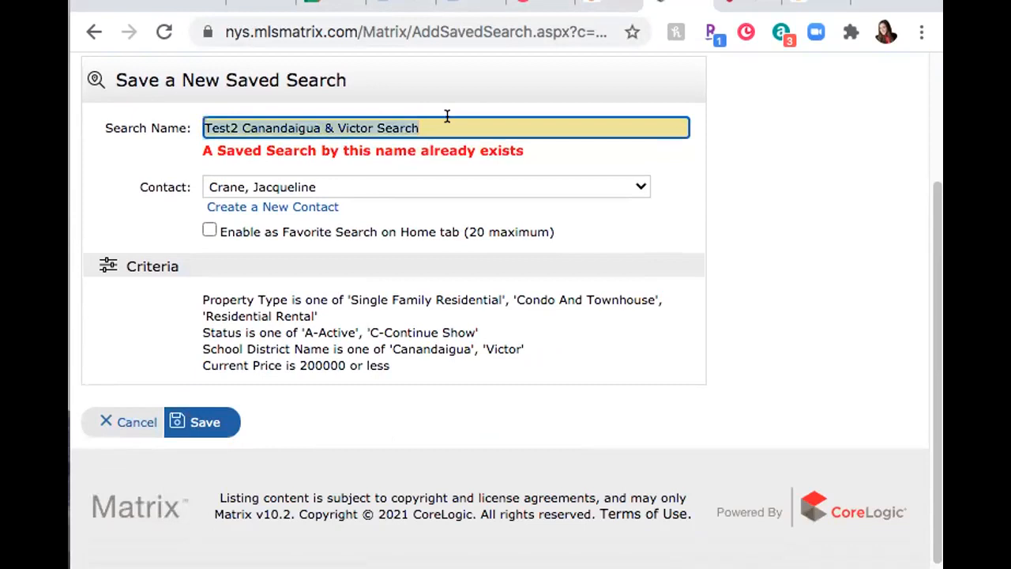
pyautogui.click(203, 421)
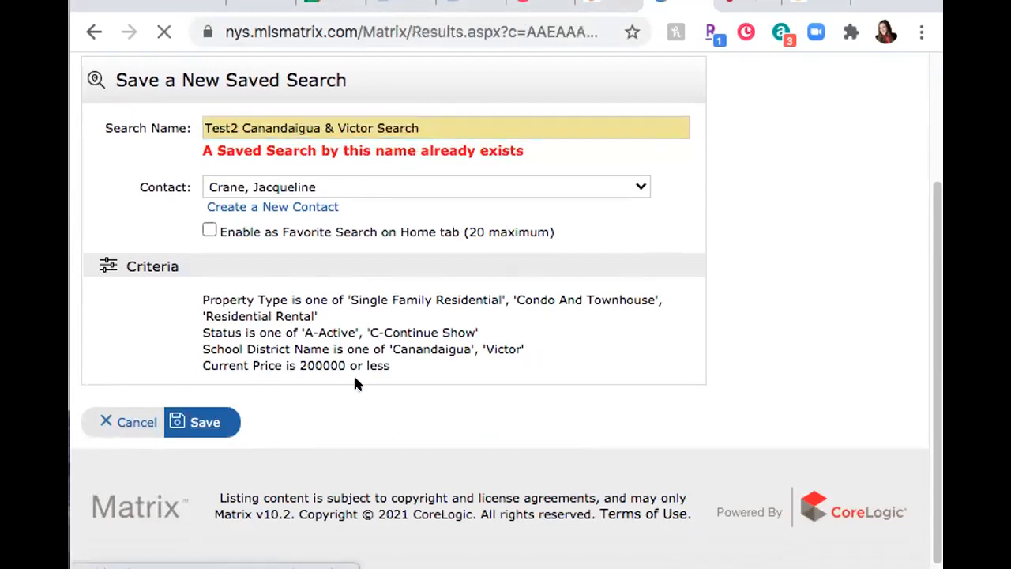
# Step: From the 24-listing results page, choose New Auto Email under Save
pyautogui.scroll(-2, 499, 375)
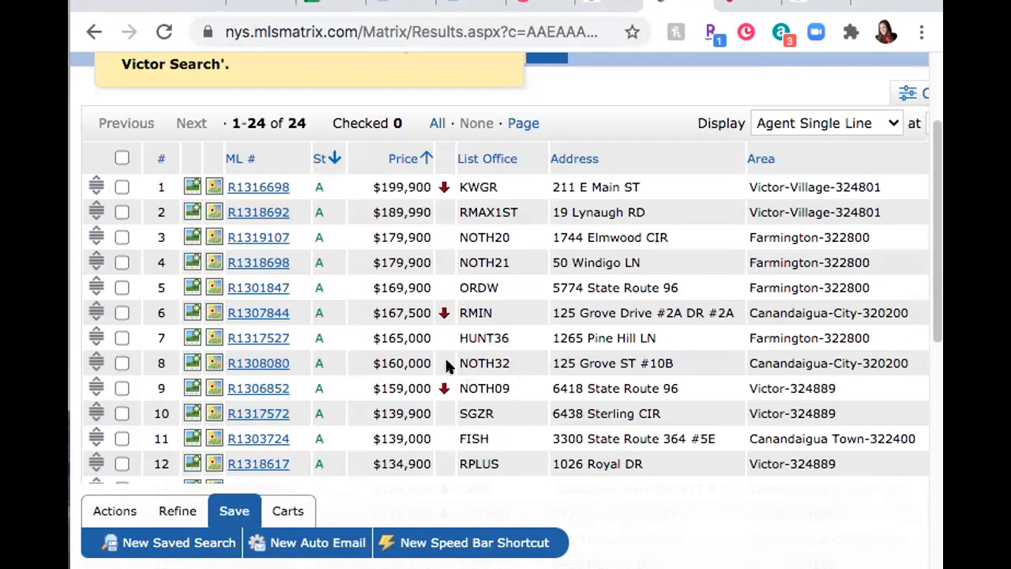
pyautogui.scroll(3, 445, 363)
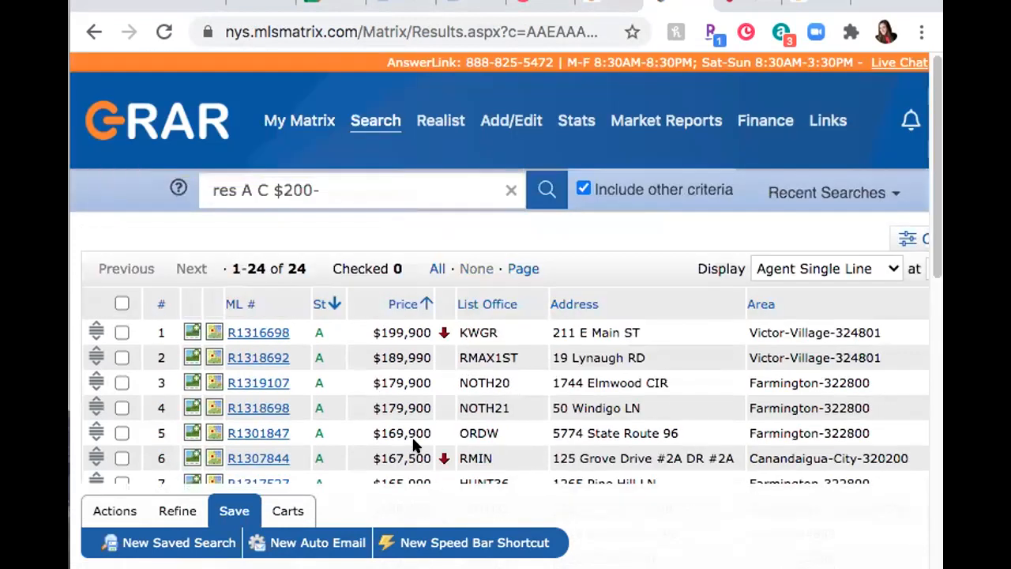
pyautogui.scroll(-1, 412, 446)
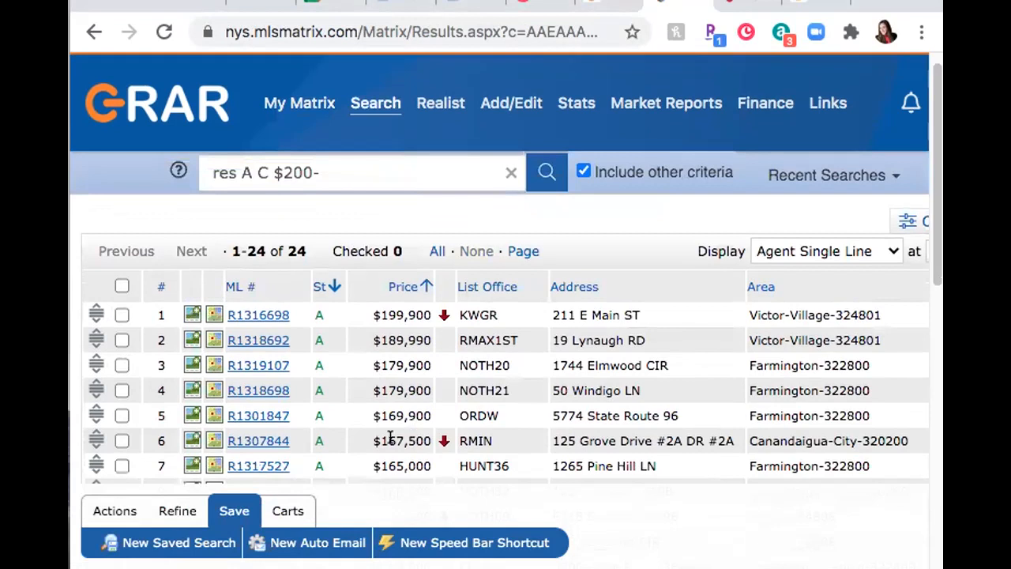
pyautogui.click(332, 542)
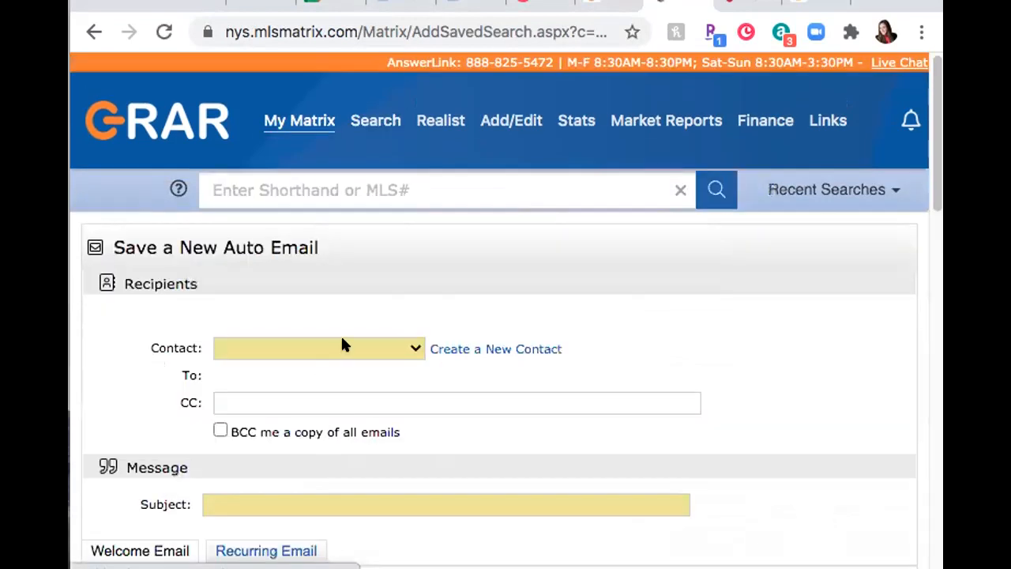
# Step: Select the client contact as the auto email's recipient
pyautogui.click(342, 348)
pyautogui.press('Escape')
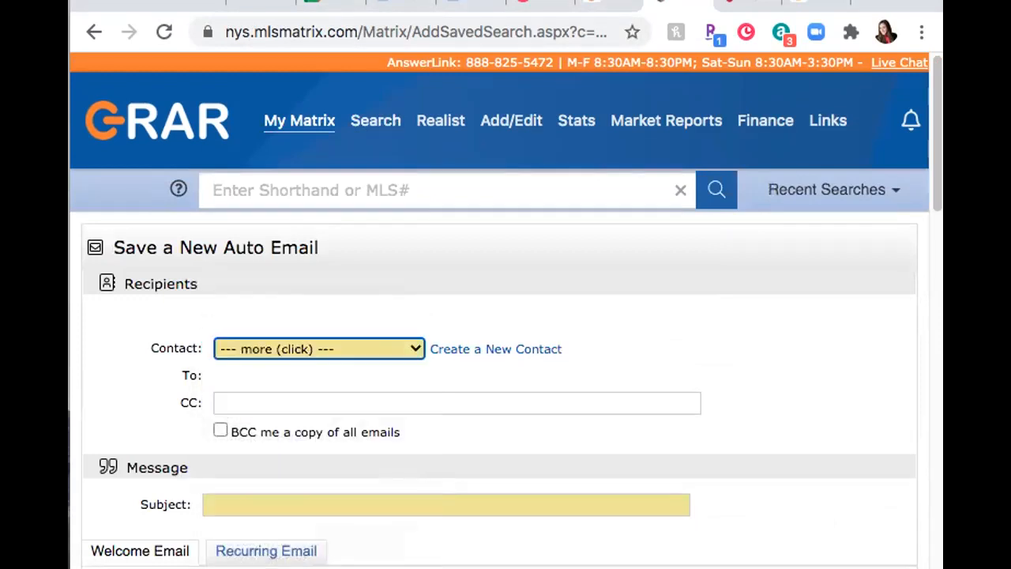
pyautogui.click(617, 349)
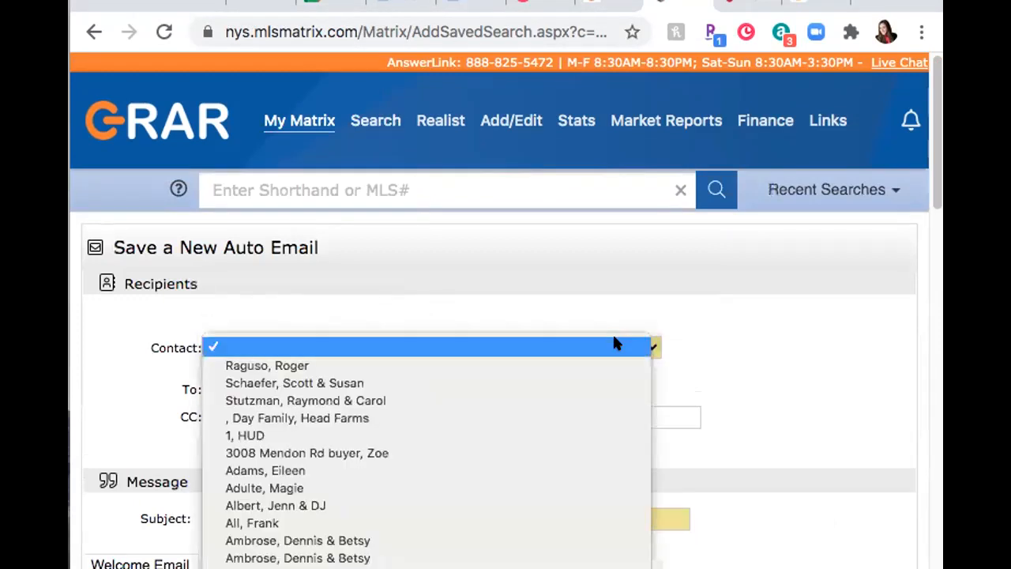
pyautogui.scroll(-10, 612, 343)
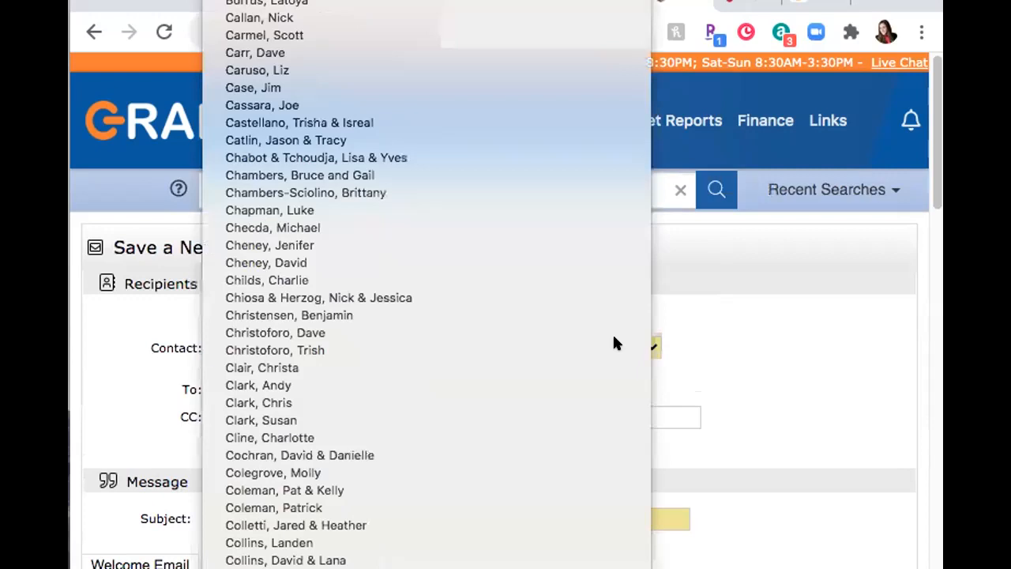
pyautogui.scroll(-5, 624, 348)
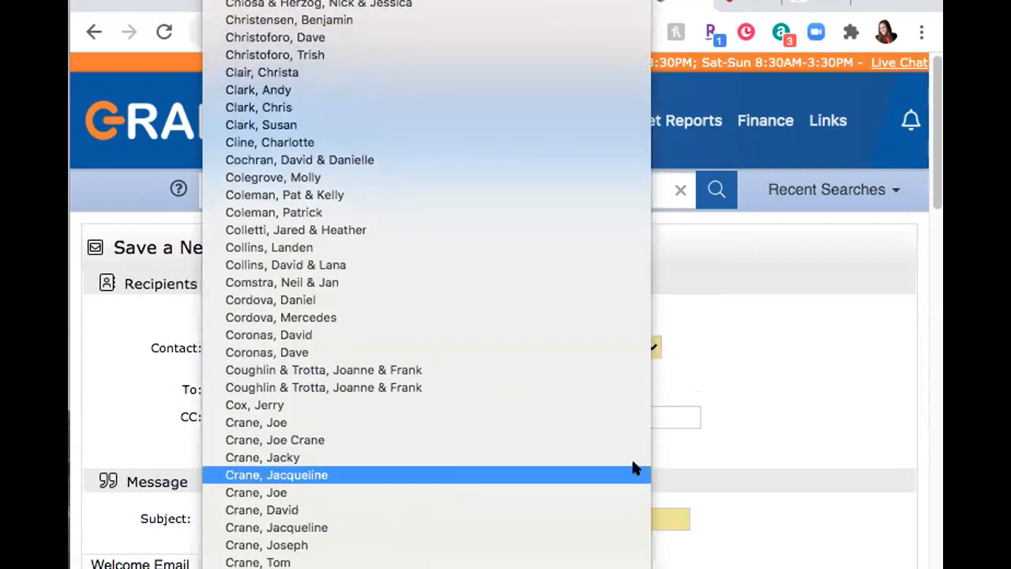
pyautogui.click(635, 473)
pyautogui.scroll(-3, 545, 455)
# Step: Paste 'Test2 Canandaigua & Victor Search' as the email subject
pyautogui.click(324, 381)
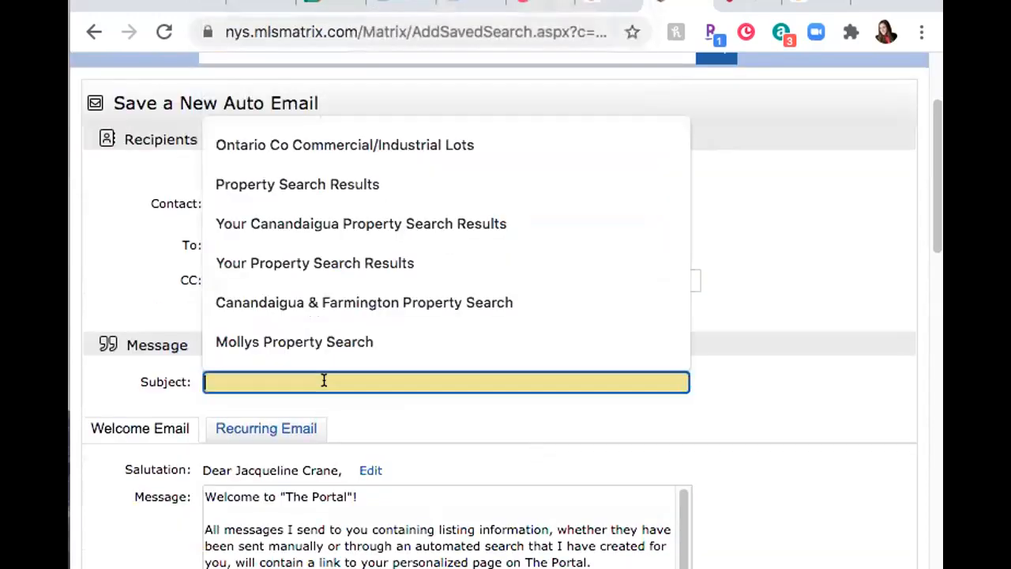
pyautogui.hotkey('ctrl', 'v')
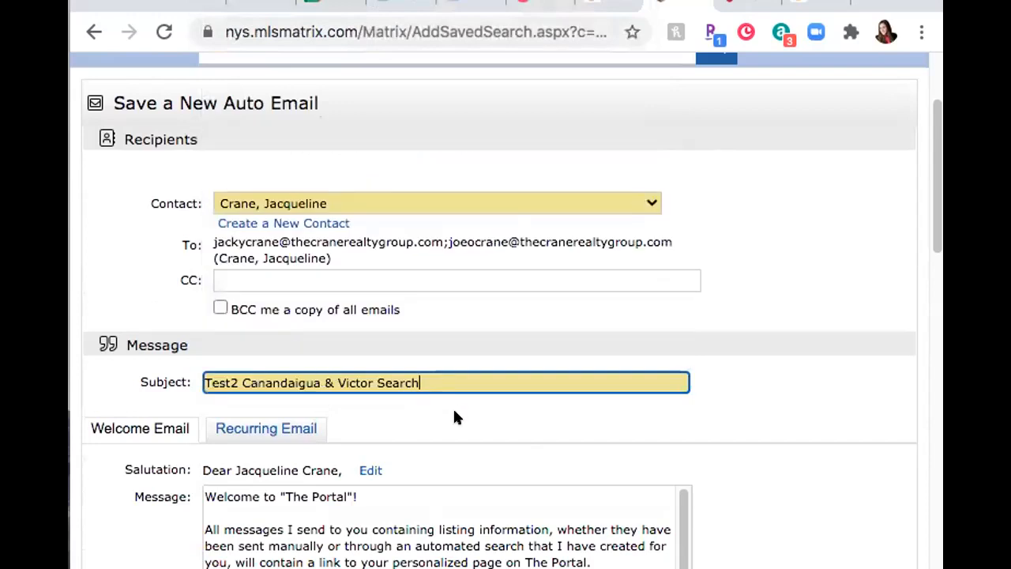
pyautogui.scroll(-3, 697, 463)
pyautogui.scroll(-2, 209, 345)
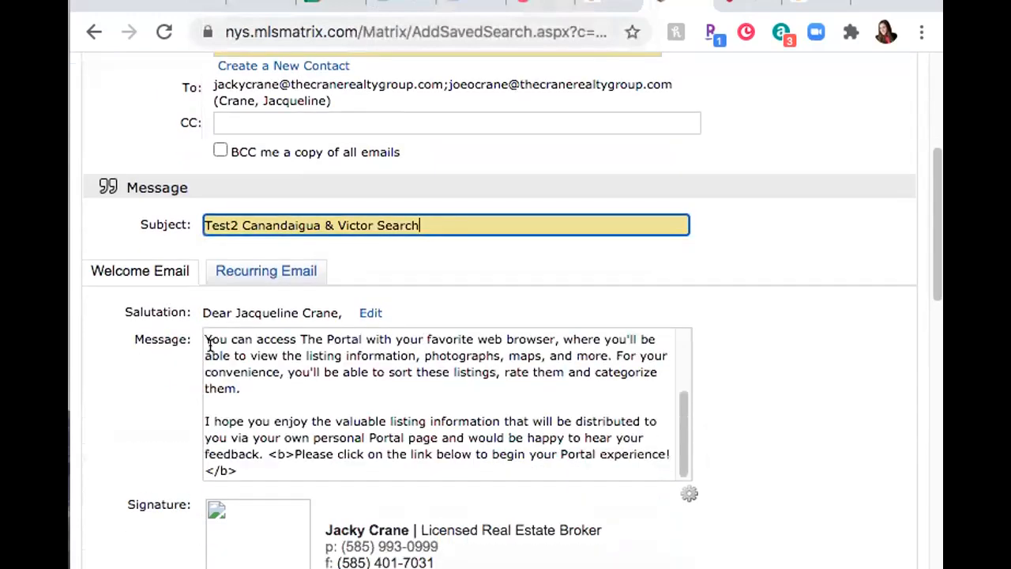
pyautogui.scroll(-5, 210, 345)
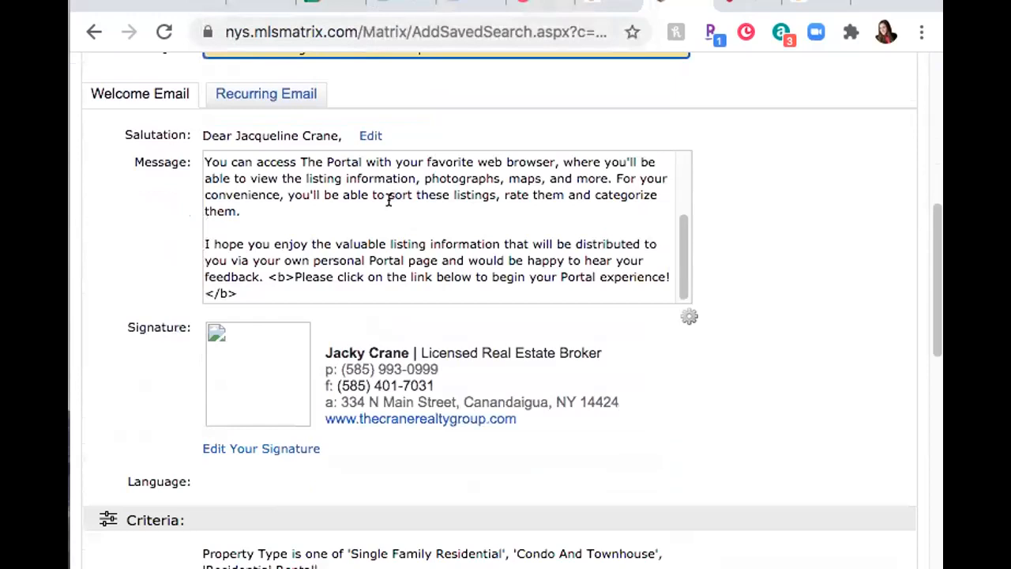
# Step: Add 'I have used the following search criteria:' with '-under 200,000' and '-Canandaigua & Victor Schools'
pyautogui.click(286, 214)
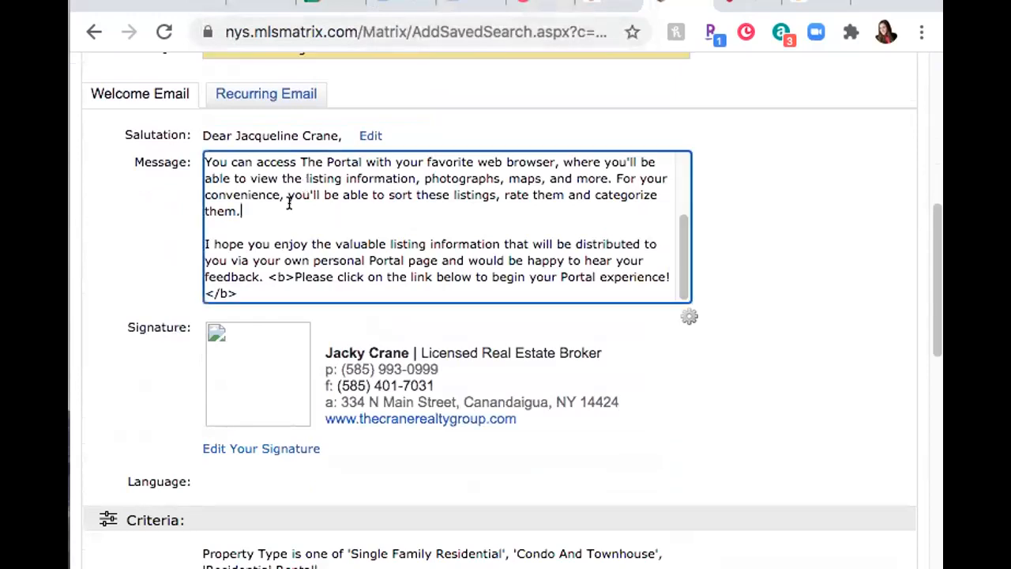
pyautogui.press('Return')
pyautogui.press('Return')
pyautogui.write('I')
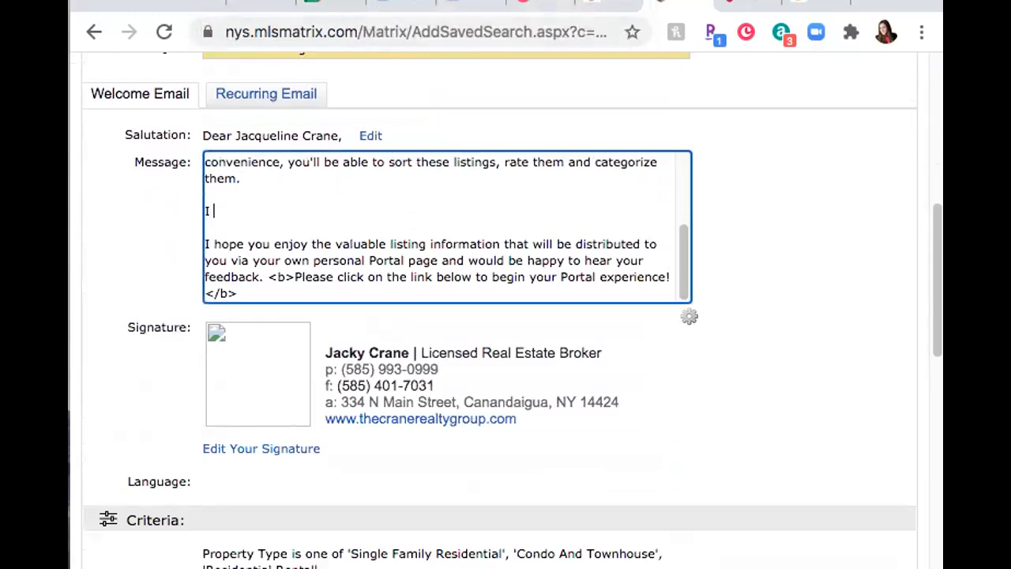
pyautogui.write(' have used the ')
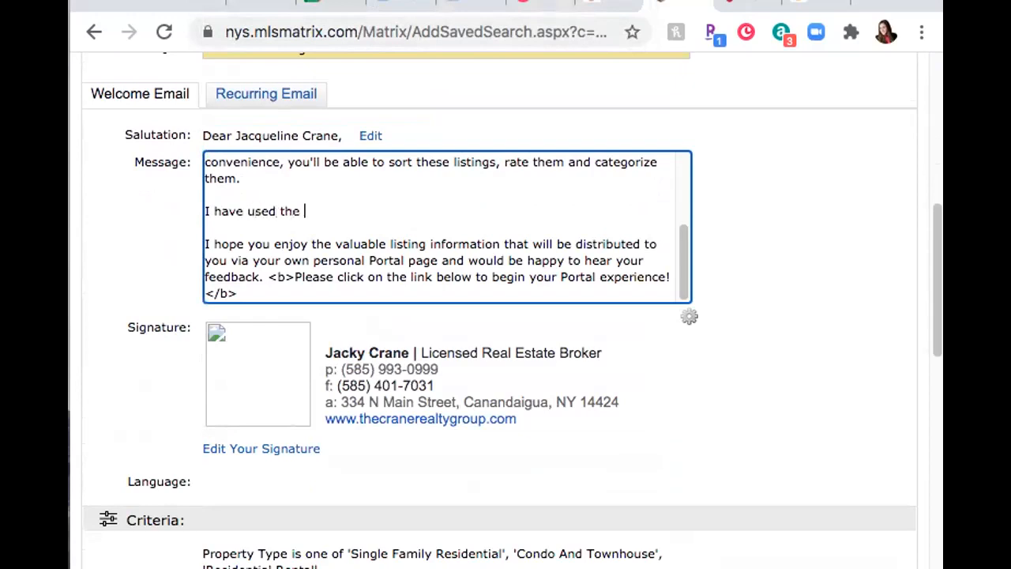
pyautogui.write('following search cr')
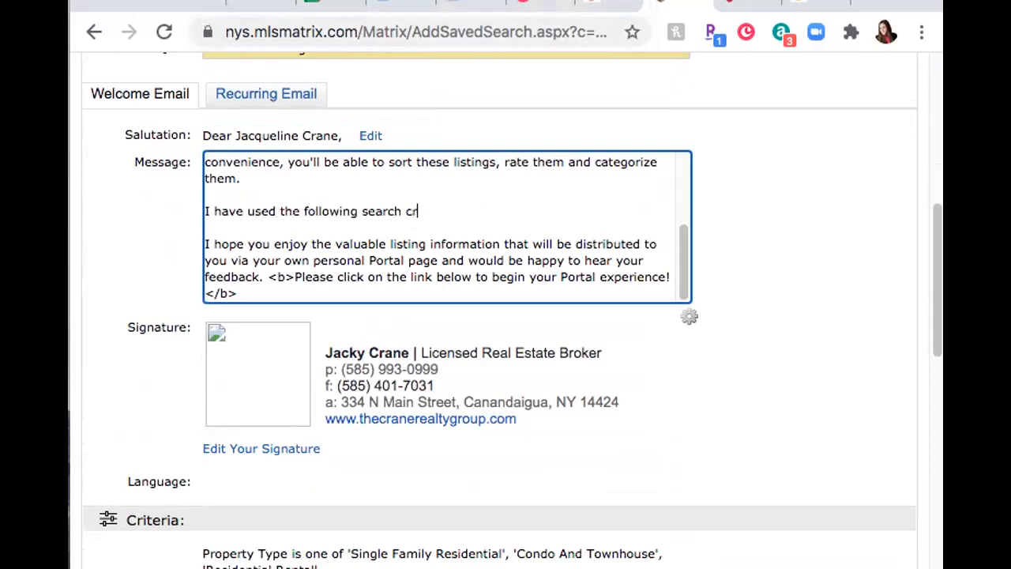
pyautogui.write('iteria:')
pyautogui.press('Return')
pyautogui.write('0-')
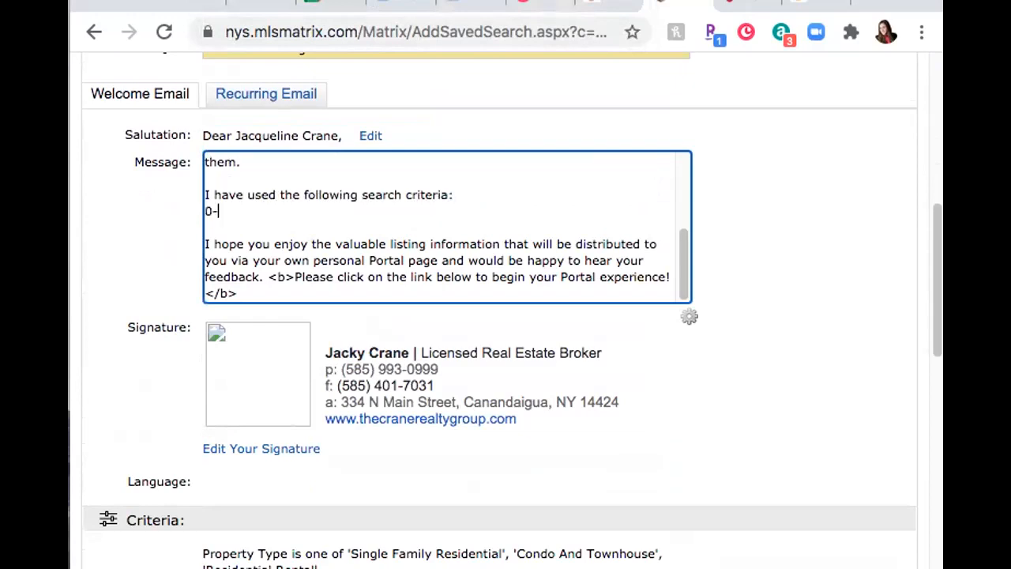
pyautogui.write('under 200,000')
pyautogui.press('Return')
pyautogui.write('-Canandaigua &')
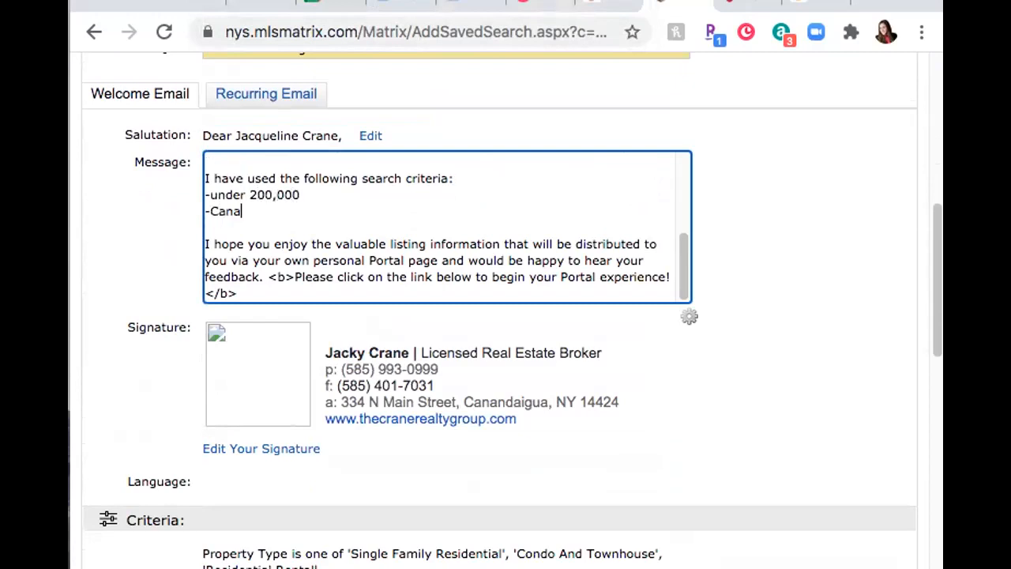
pyautogui.write('ictor Schools')
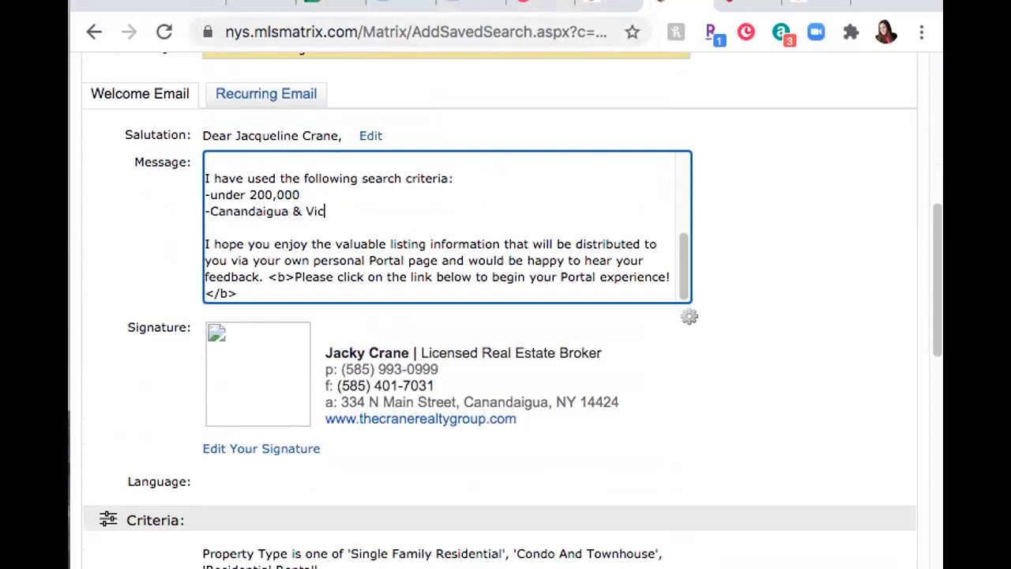
# Step: End the message with 'Let me know if you want me to tweak anything, it's easy to do!'
pyautogui.press('Return')
pyautogui.press('Return')
pyautogui.write('Let me know if yo')
pyautogui.write('u want me to tweak anyt')
pyautogui.write('hing ')
pyautogui.write(", it's easy t")
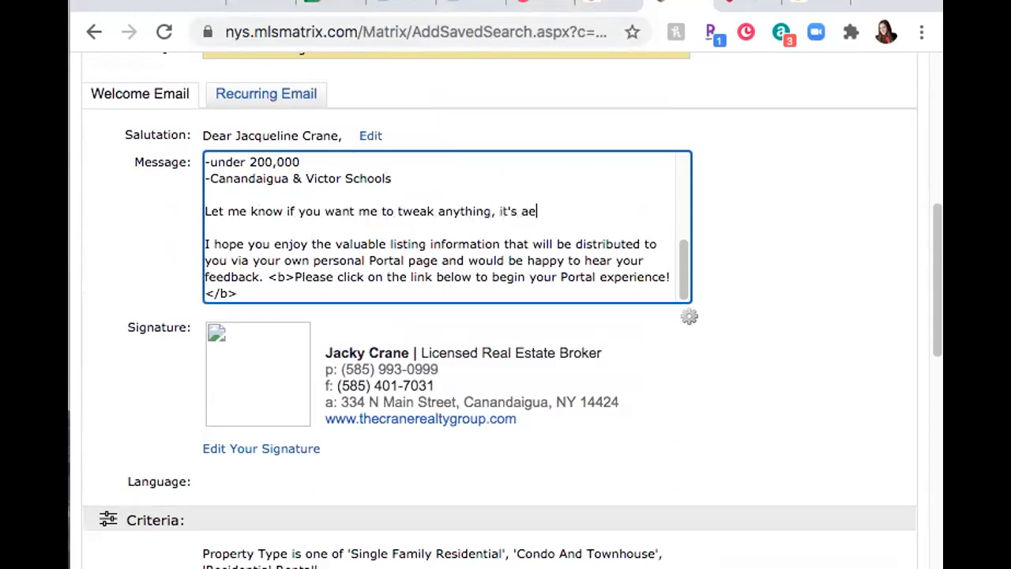
pyautogui.write('oo')
pyautogui.press('BackSpace')
pyautogui.write('do!')
# Step: Set the auto email schedule to ASAP, briefly trying Daily before reverting
pyautogui.scroll(-1, 816, 374)
pyautogui.scroll(-3, 814, 371)
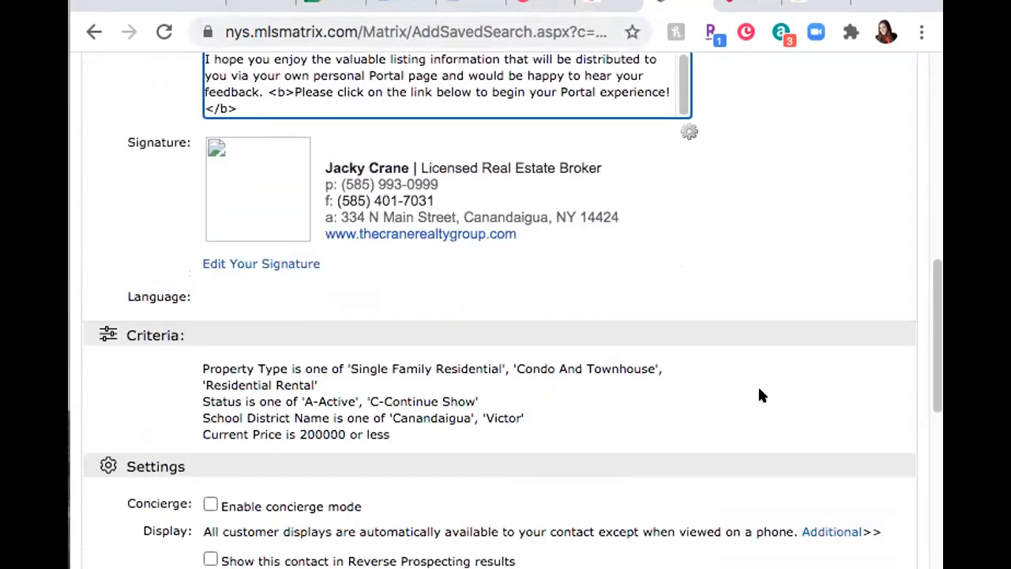
pyautogui.scroll(-5, 758, 391)
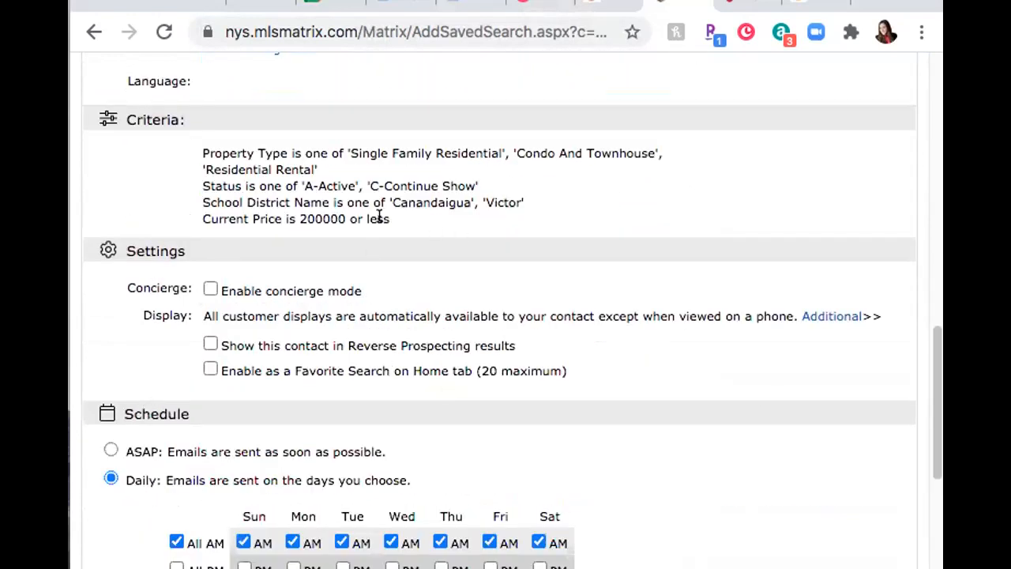
pyautogui.click(111, 448)
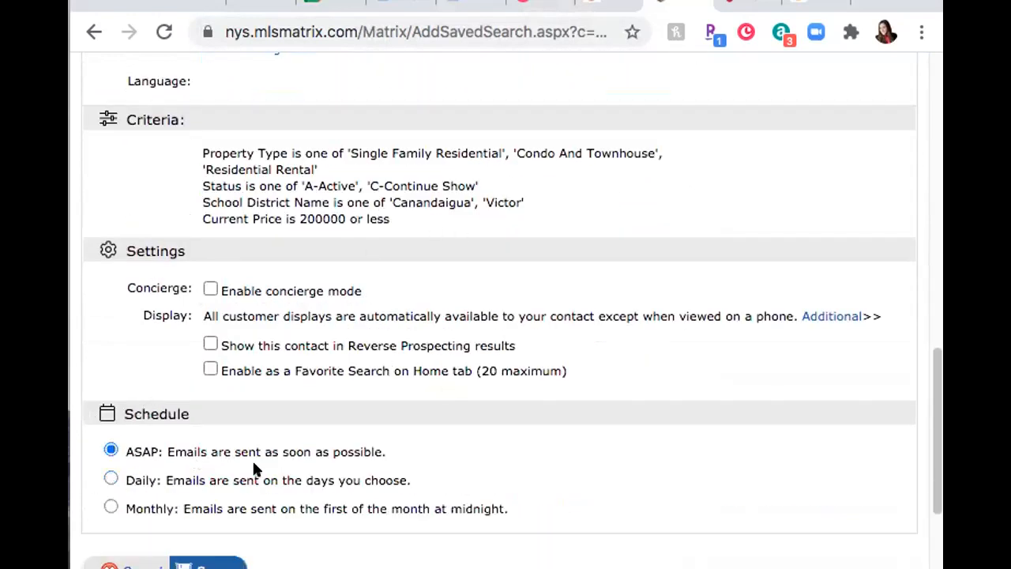
pyautogui.click(129, 481)
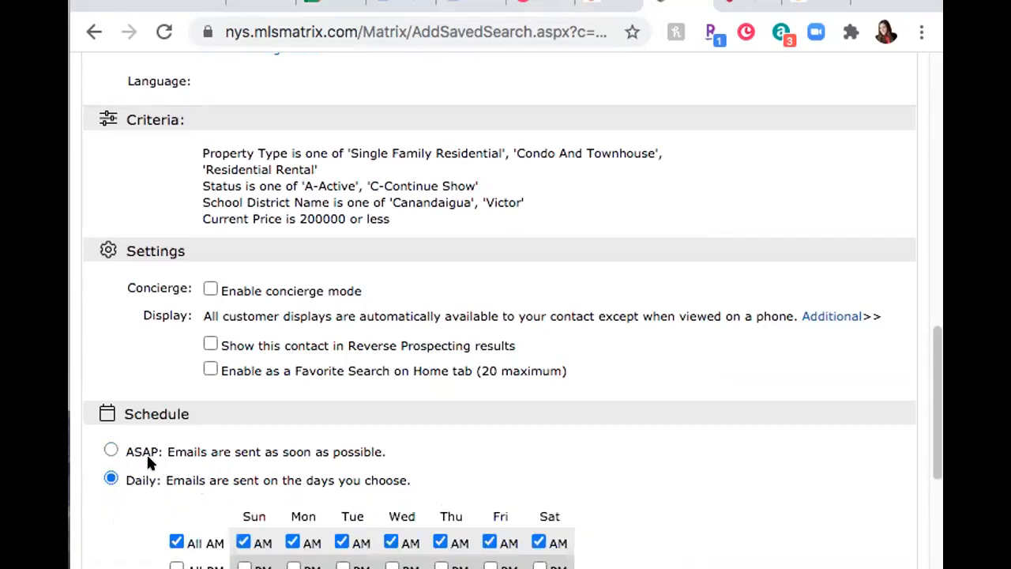
pyautogui.click(112, 450)
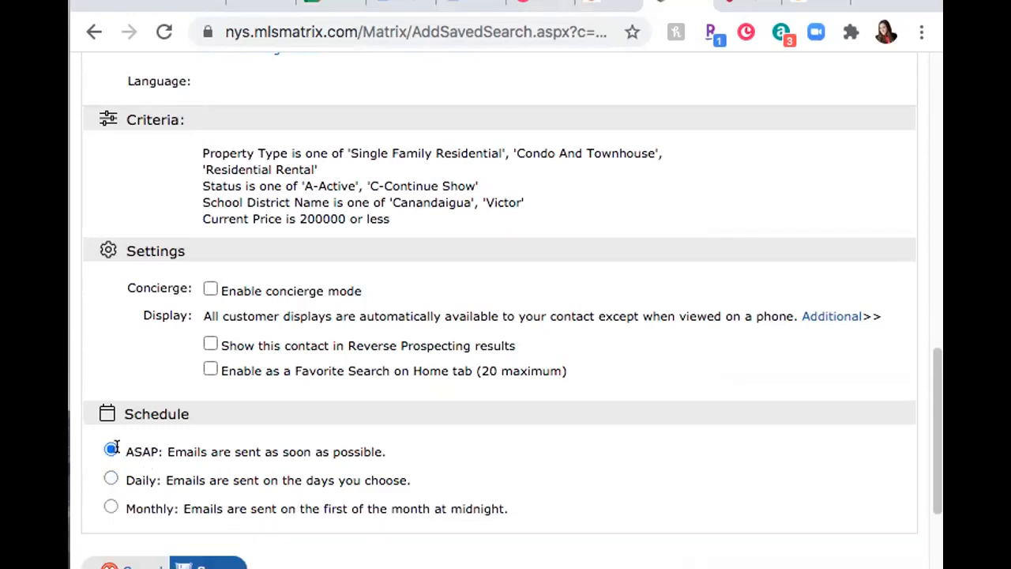
pyautogui.scroll(-3, 129, 460)
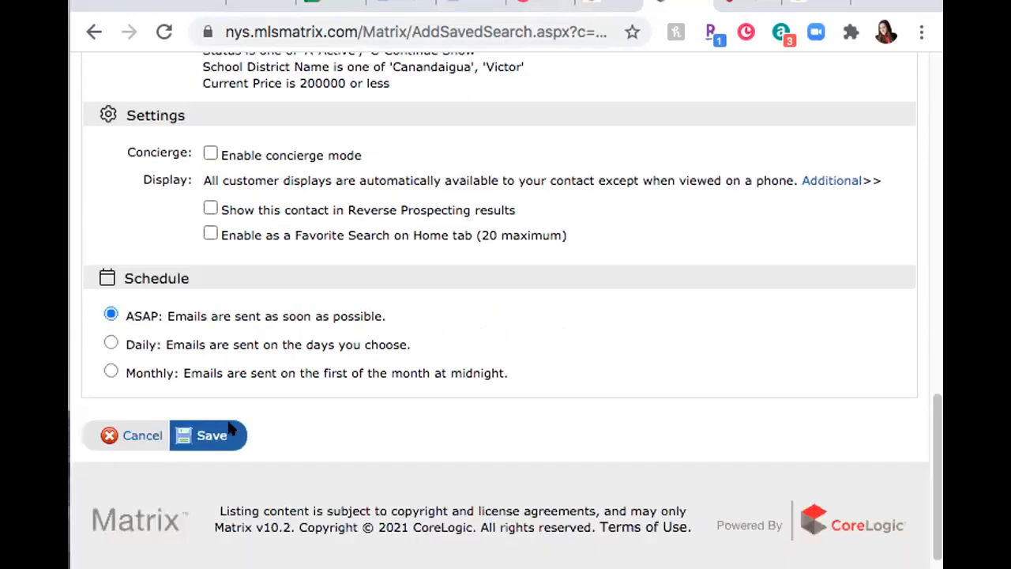
# Step: Save the auto email and review its recipients, message, criteria and schedule
pyautogui.click(218, 436)
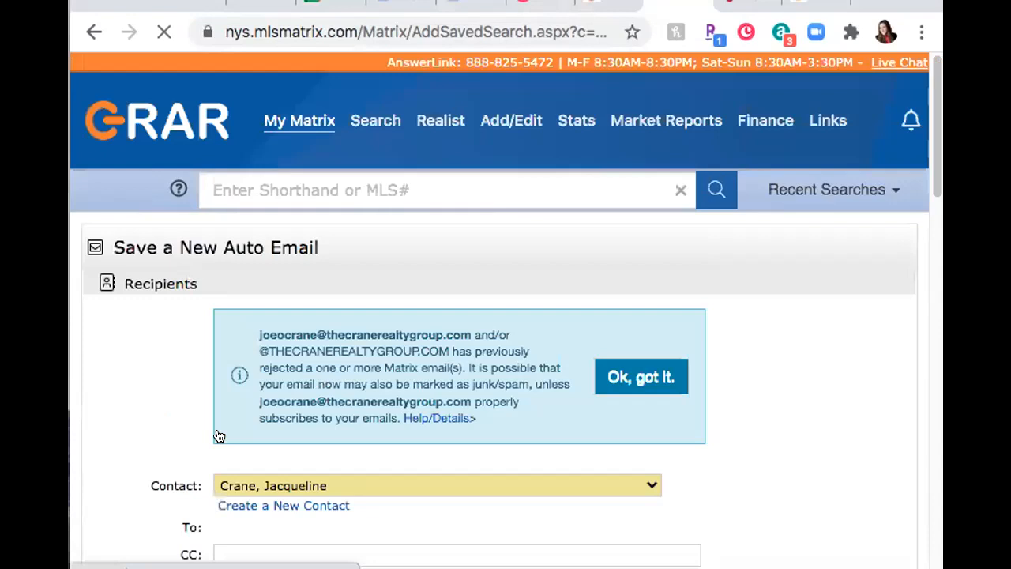
pyautogui.scroll(-3, 360, 373)
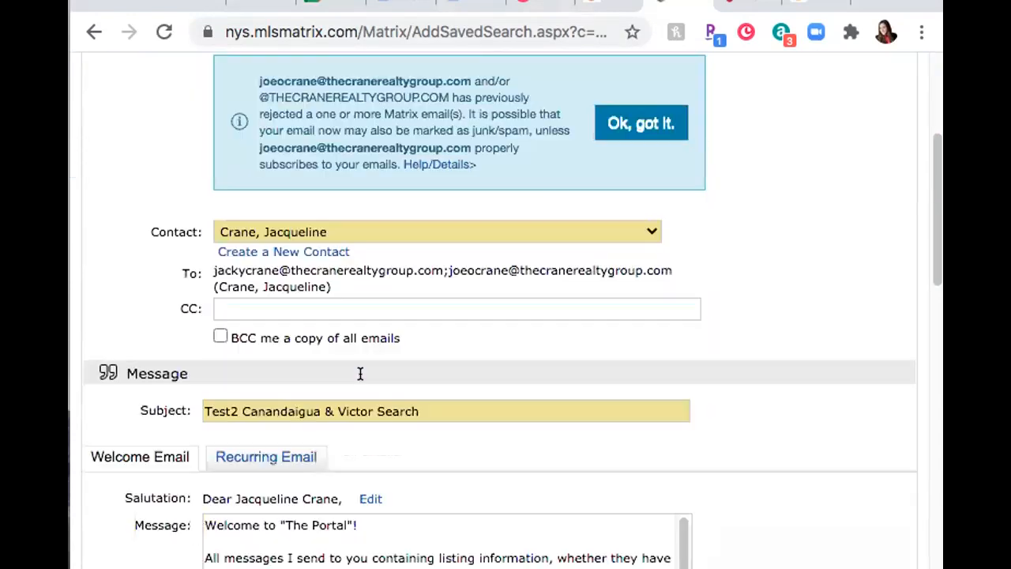
pyautogui.scroll(-4, 307, 359)
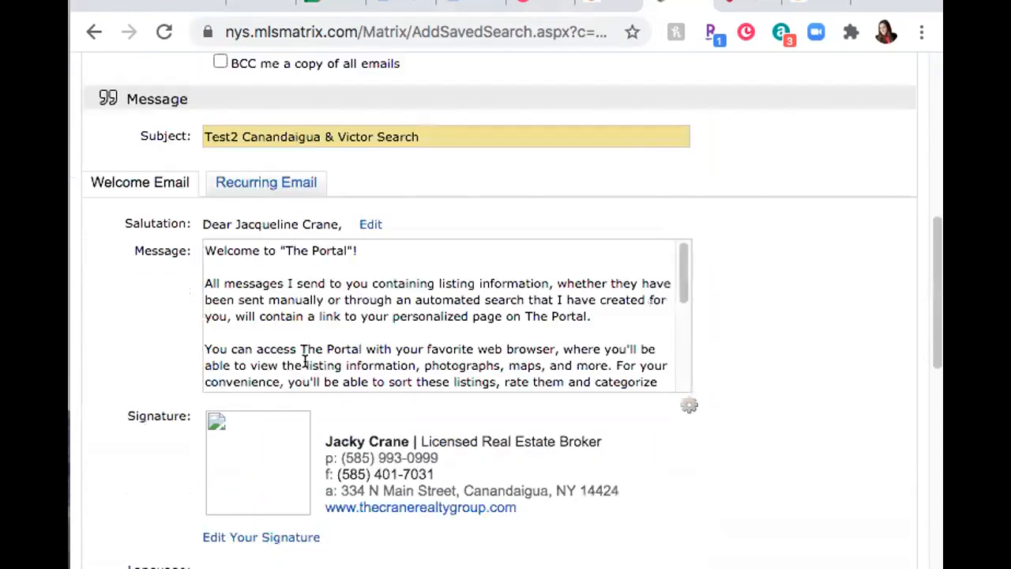
pyautogui.scroll(-2, 303, 363)
pyautogui.scroll(-4, 722, 377)
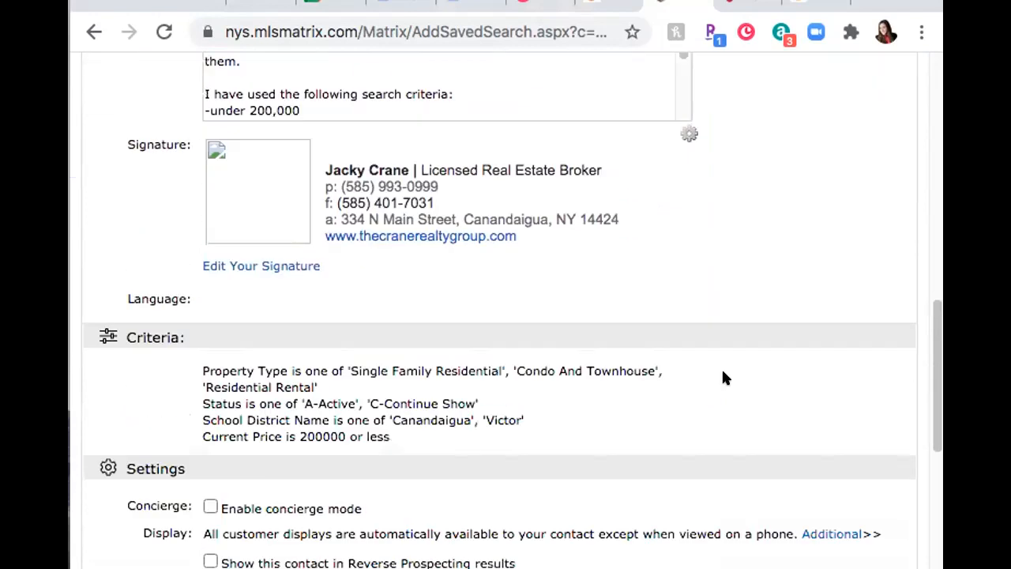
pyautogui.scroll(-3, 721, 371)
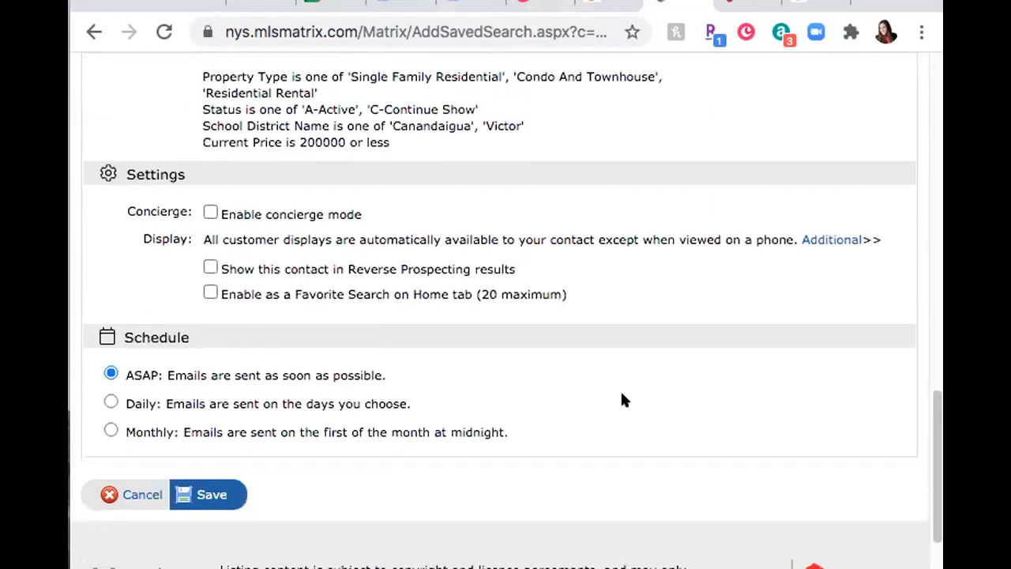
pyautogui.scroll(12, 210, 428)
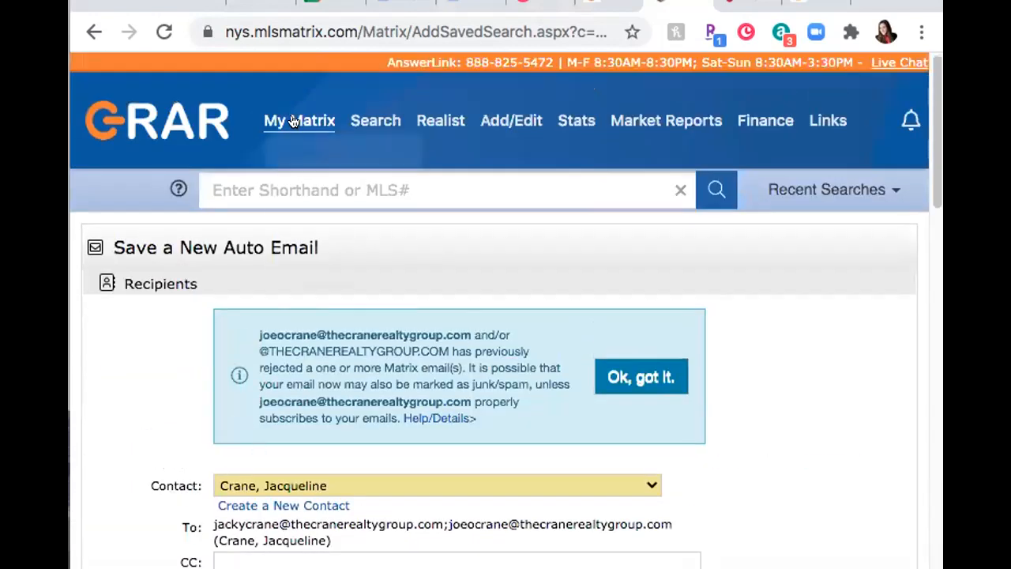
pyautogui.moveTo(305, 134)
pyautogui.click(327, 342)
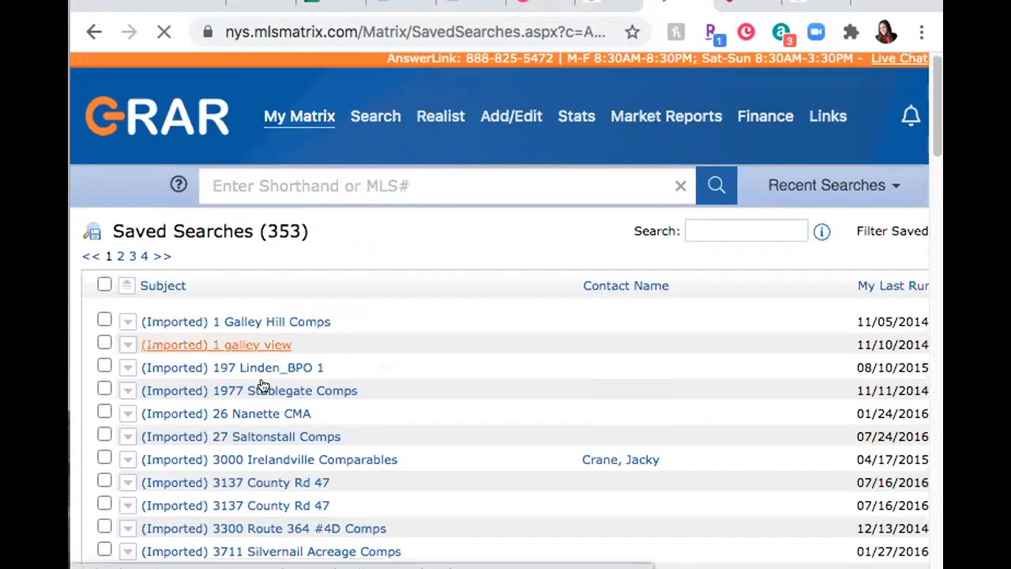
pyautogui.scroll(-1, 266, 382)
pyautogui.click(267, 378)
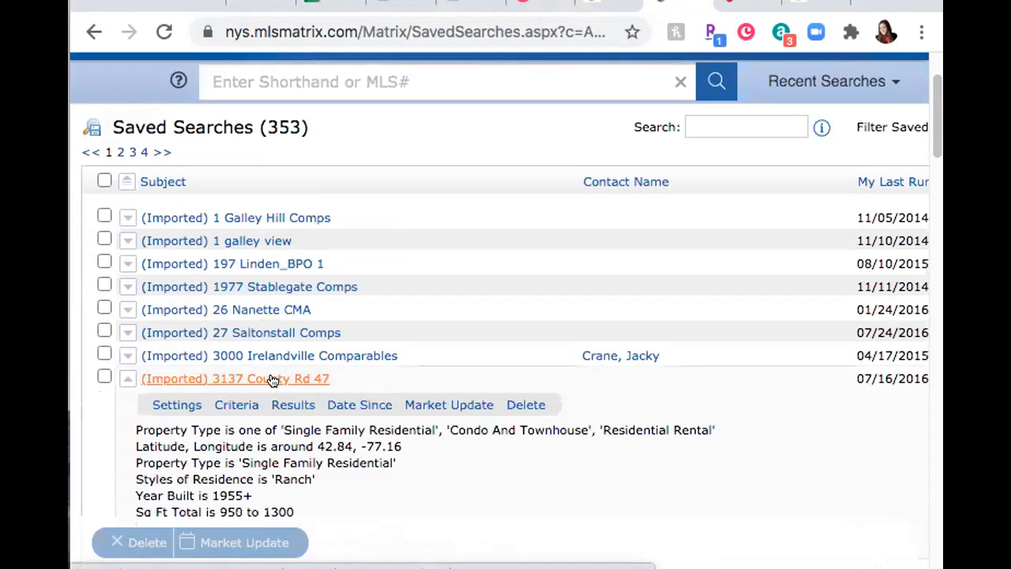
pyautogui.scroll(-1, 266, 360)
pyautogui.scroll(-1, 266, 359)
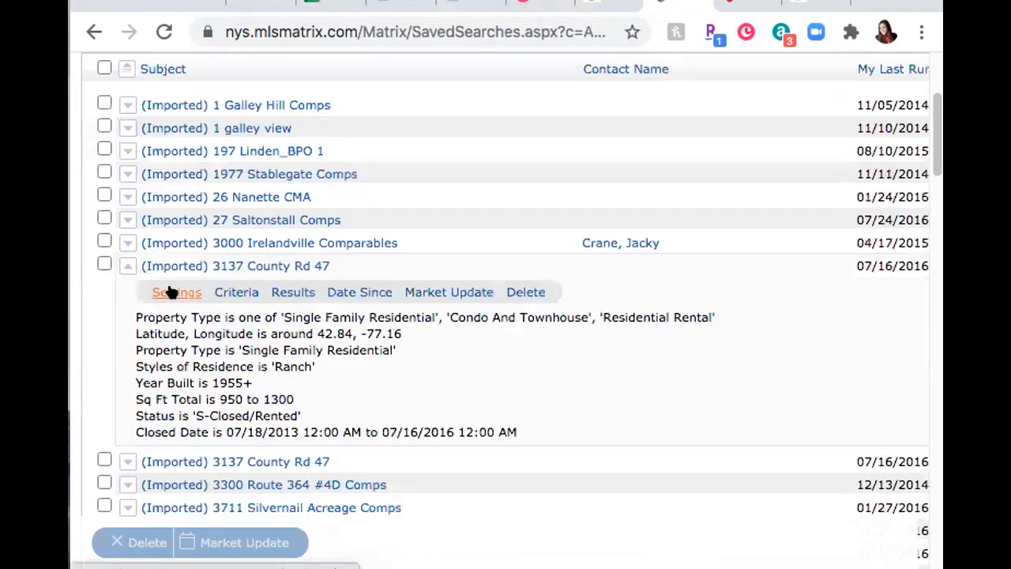
pyautogui.scroll(3, 170, 293)
pyautogui.moveTo(300, 120)
pyautogui.click(327, 345)
pyautogui.click(259, 329)
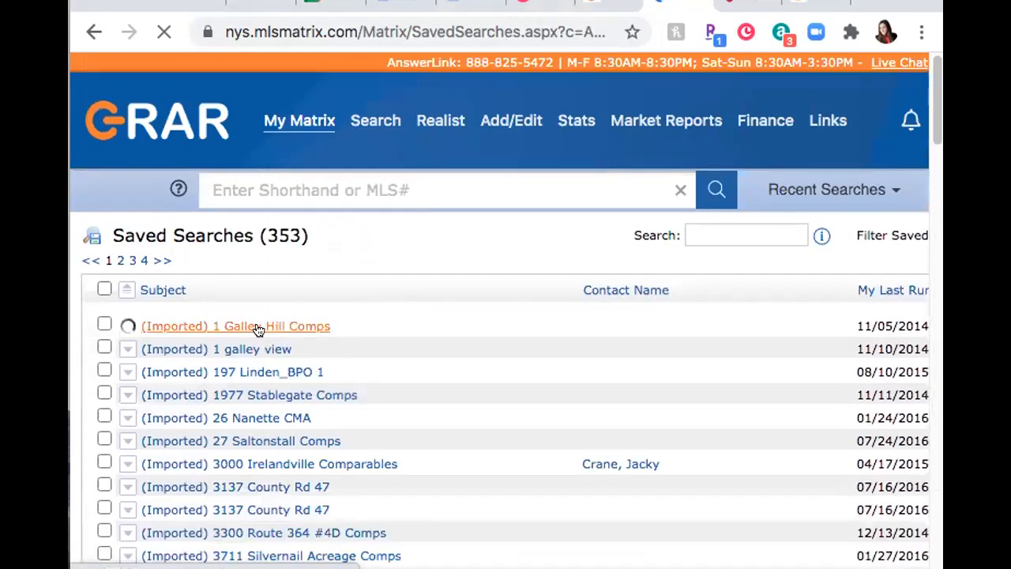
pyautogui.click(184, 352)
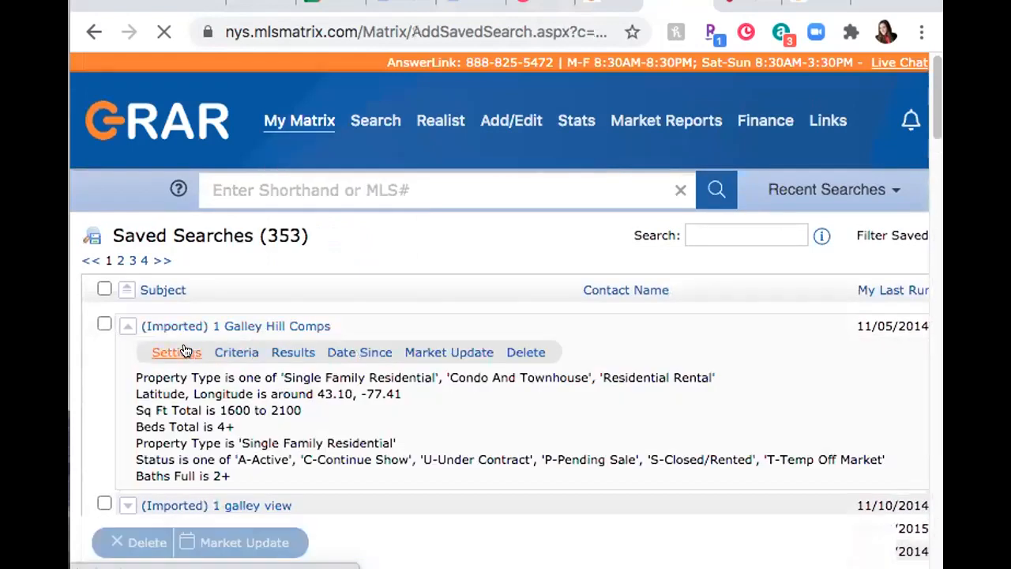
pyautogui.scroll(-5, 184, 348)
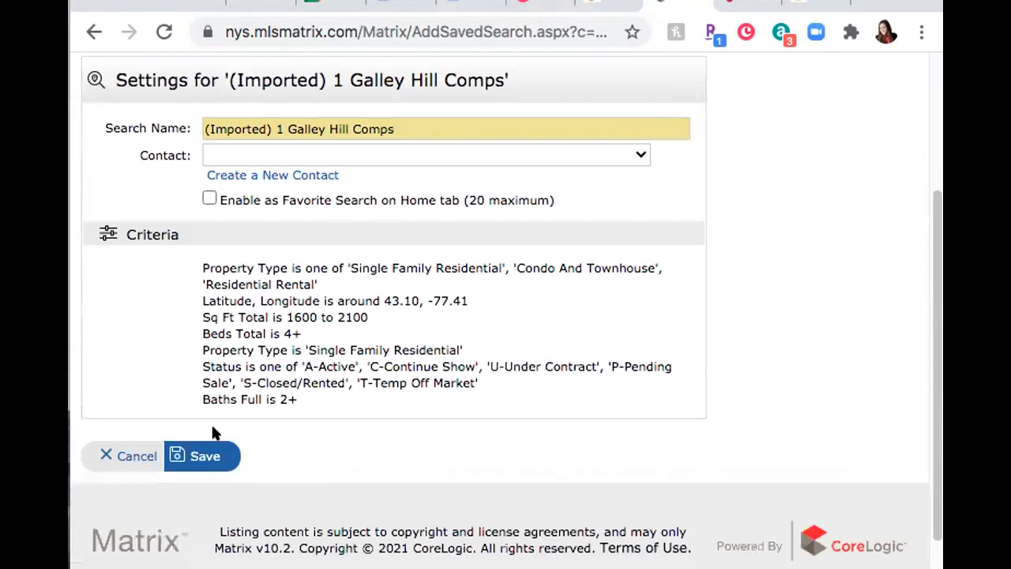
pyautogui.click(193, 456)
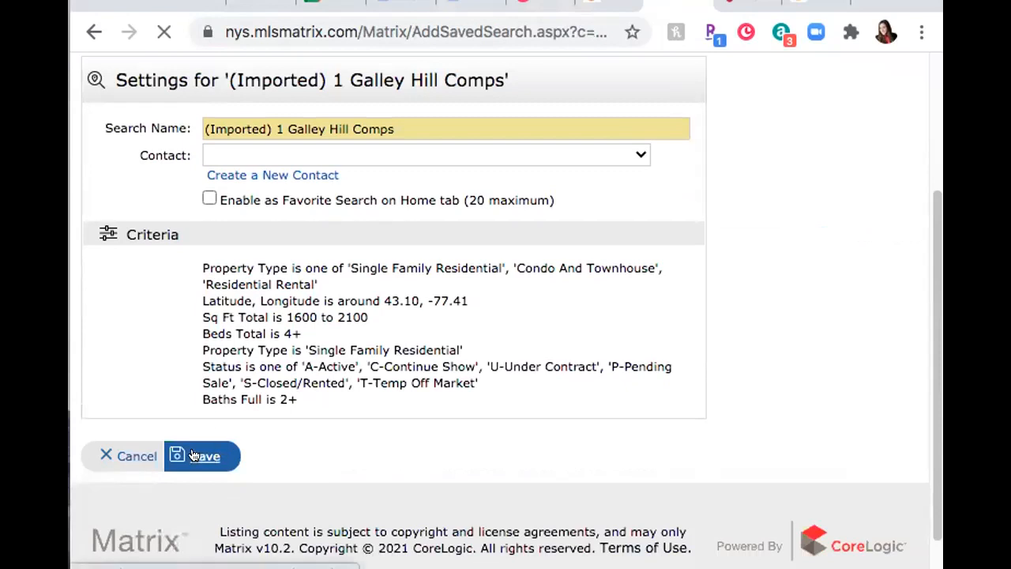
pyautogui.scroll(-4, 219, 416)
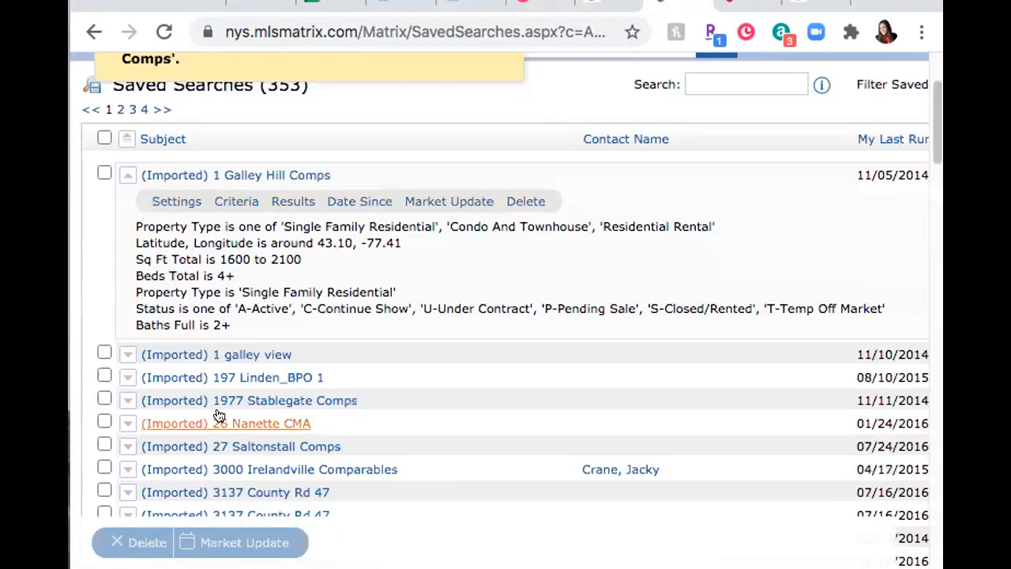
pyautogui.click(239, 203)
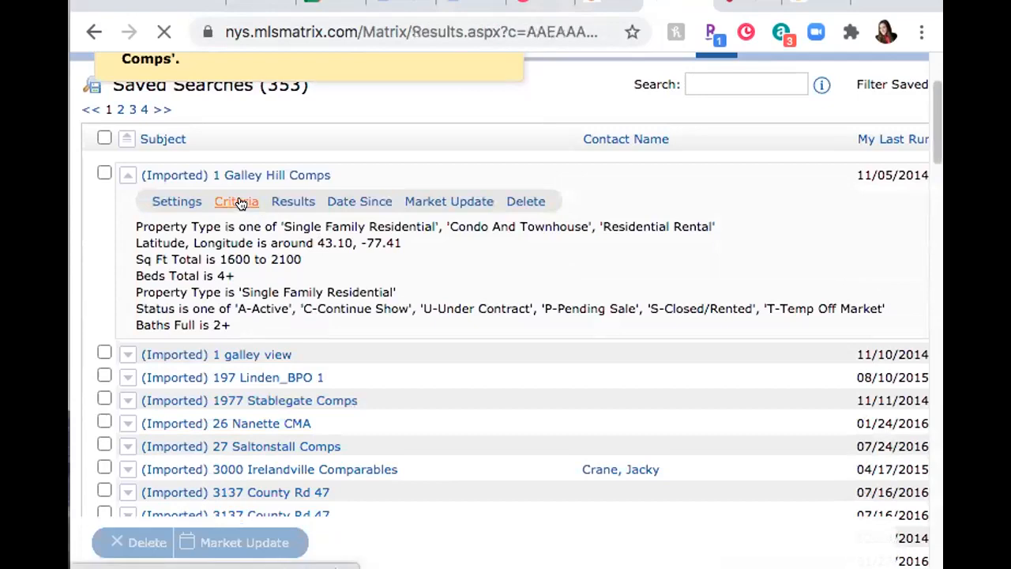
pyautogui.scroll(-10, 287, 280)
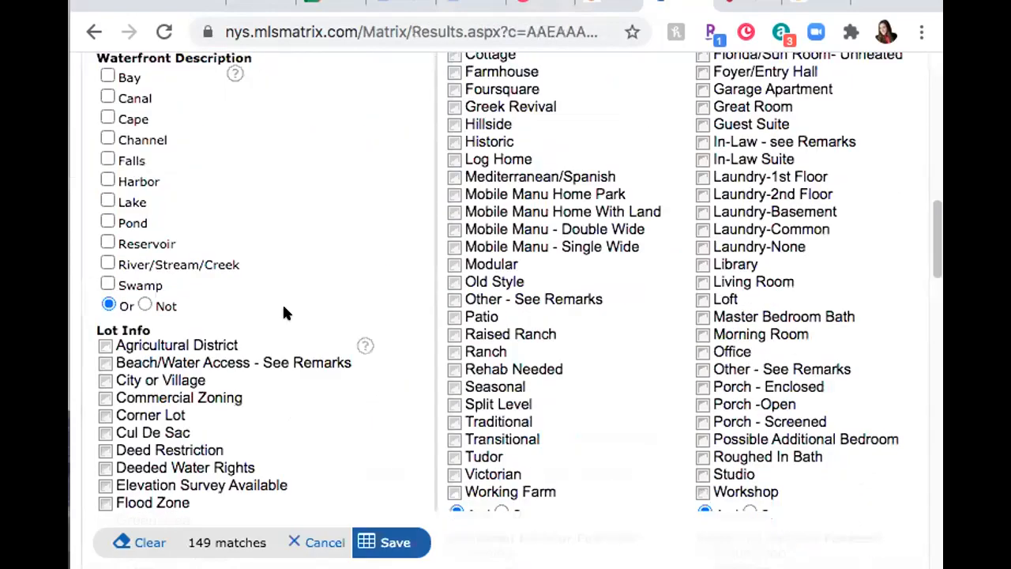
pyautogui.scroll(-5, 284, 312)
pyautogui.click(388, 541)
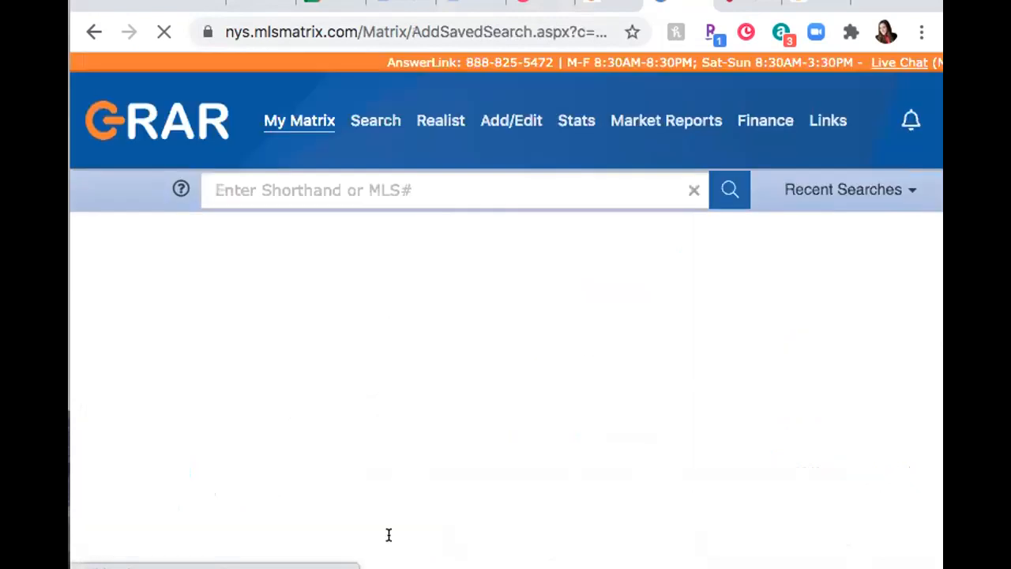
pyautogui.scroll(-3, 342, 498)
pyautogui.scroll(1, 288, 388)
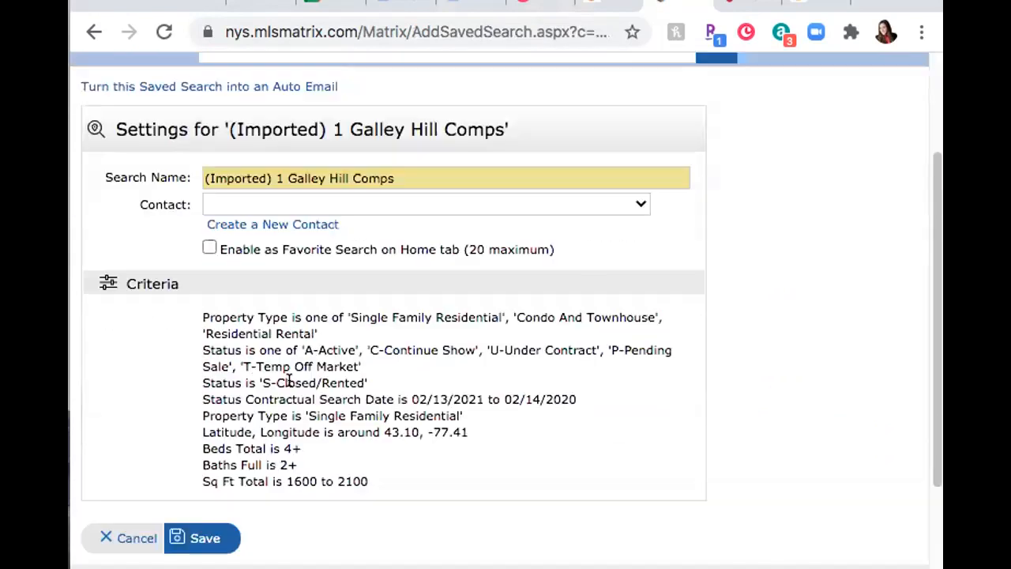
pyautogui.scroll(1, 285, 299)
pyautogui.scroll(1, 273, 284)
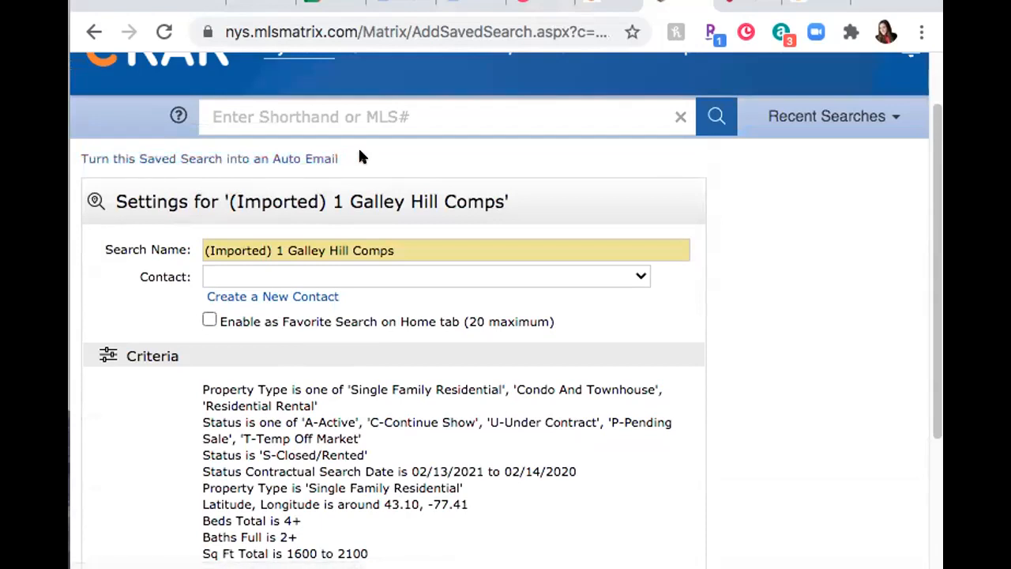
pyautogui.scroll(1, 356, 190)
pyautogui.scroll(2, 254, 211)
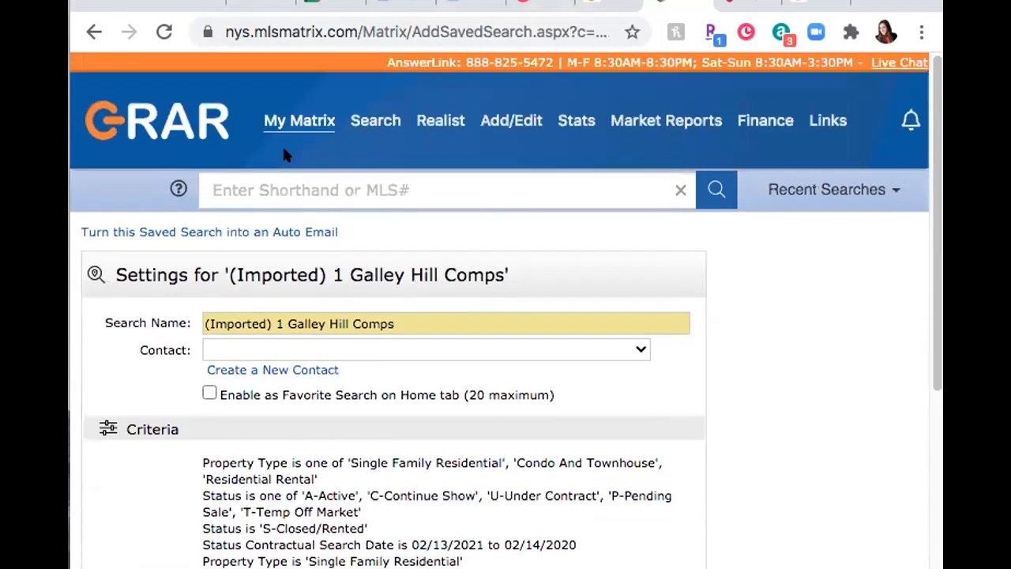
# Step: From Saved Searches, open the imported BPO saved search's settings and convert it into an auto email
pyautogui.moveTo(300, 120)
pyautogui.click(326, 336)
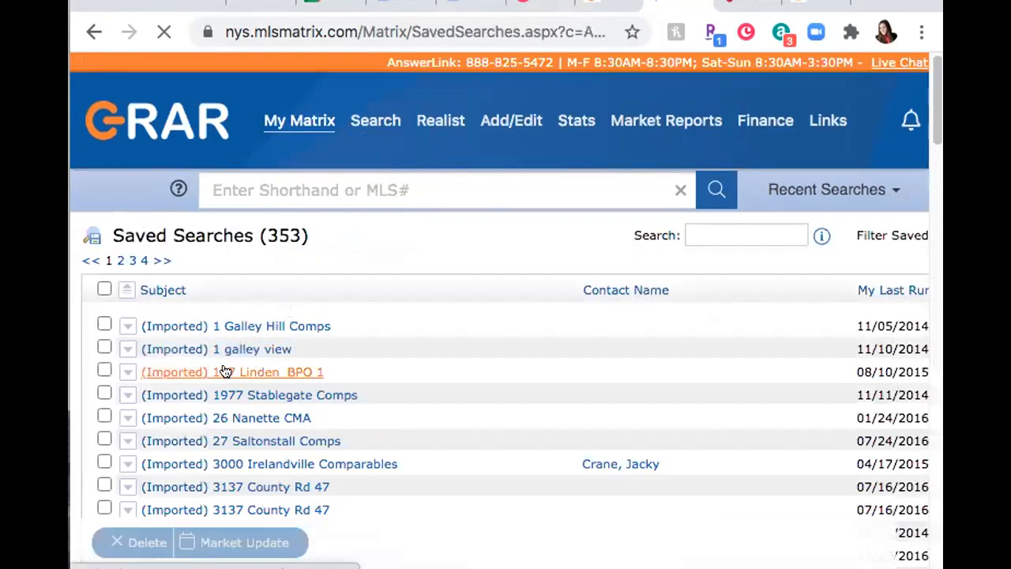
pyautogui.click(225, 372)
pyautogui.click(183, 398)
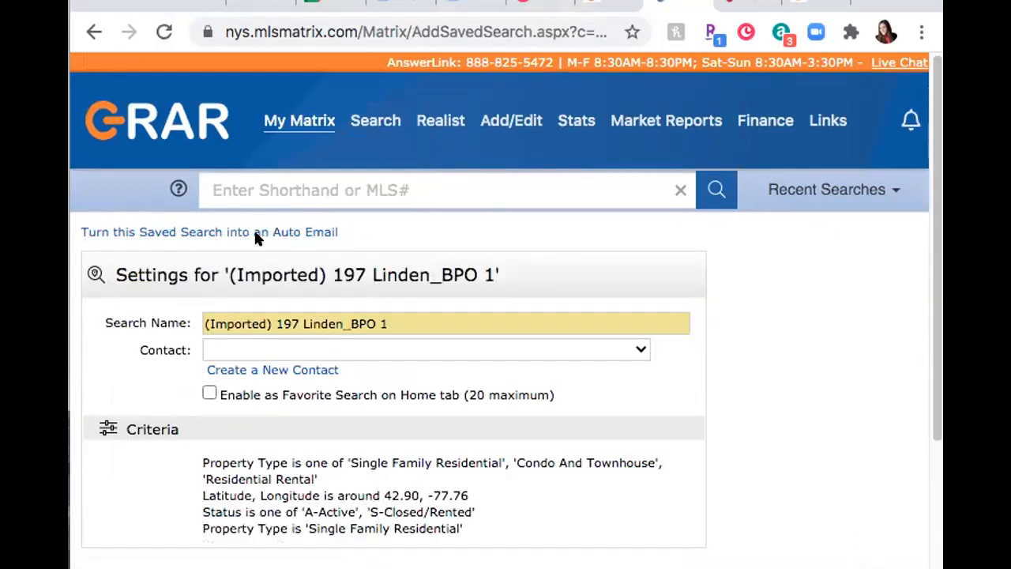
pyautogui.click(307, 231)
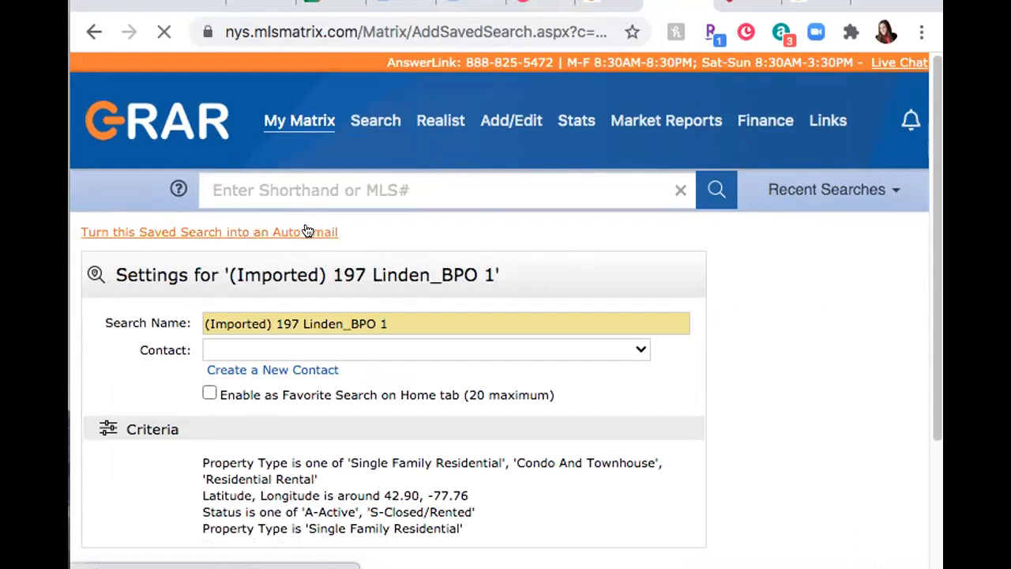
pyautogui.scroll(-3, 374, 365)
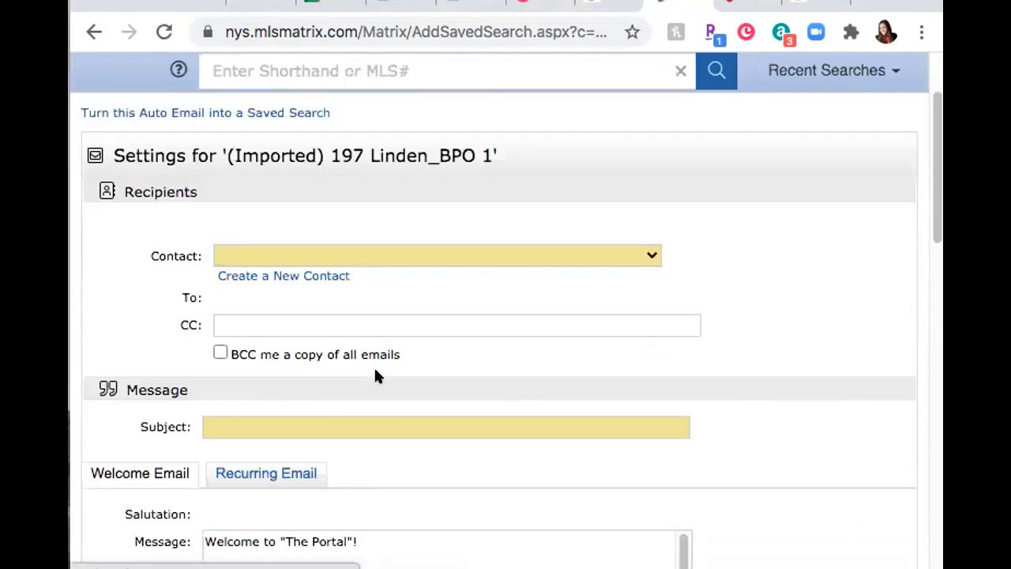
pyautogui.scroll(-3, 376, 377)
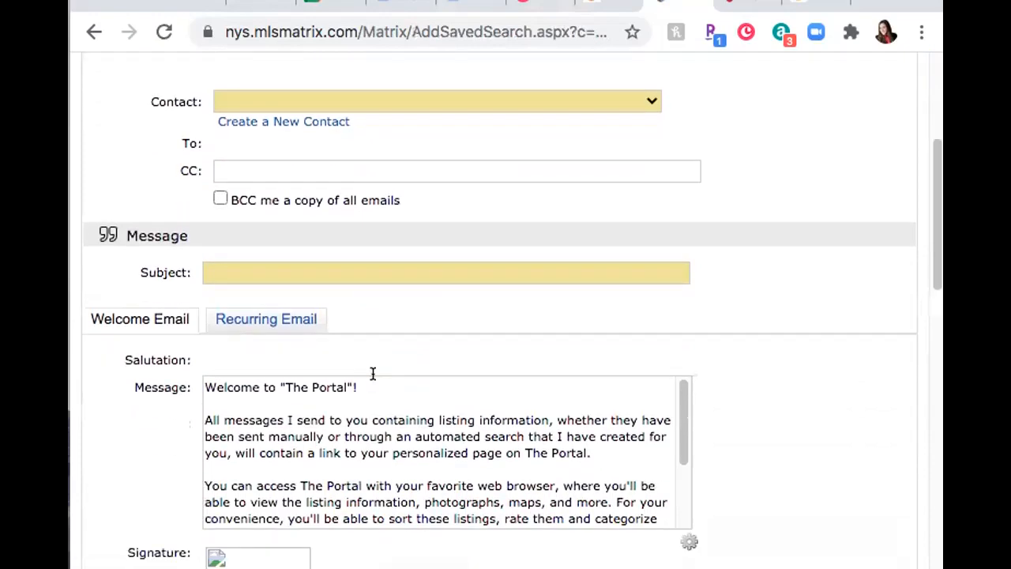
pyautogui.scroll(-10, 373, 373)
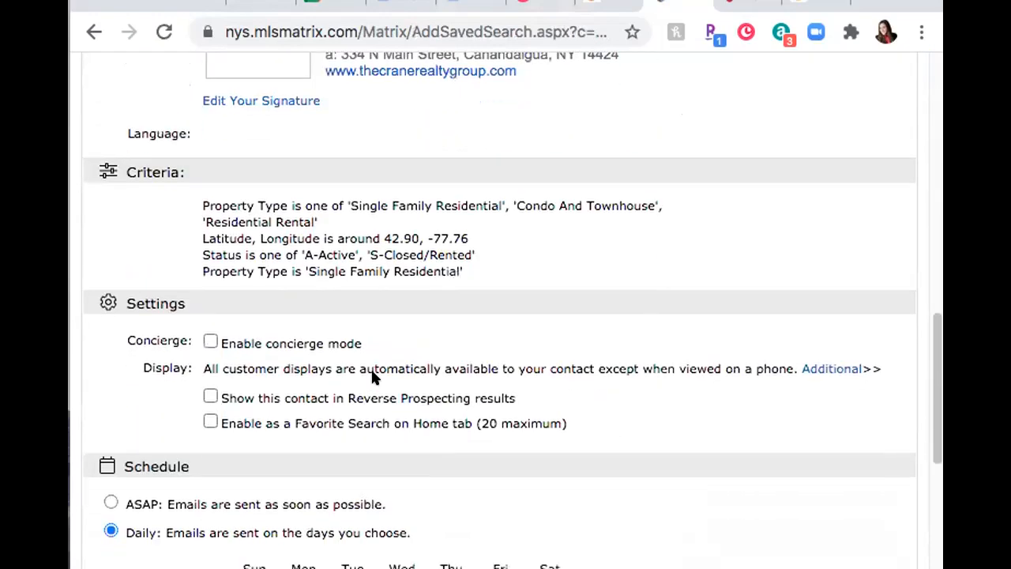
pyautogui.scroll(13, 373, 369)
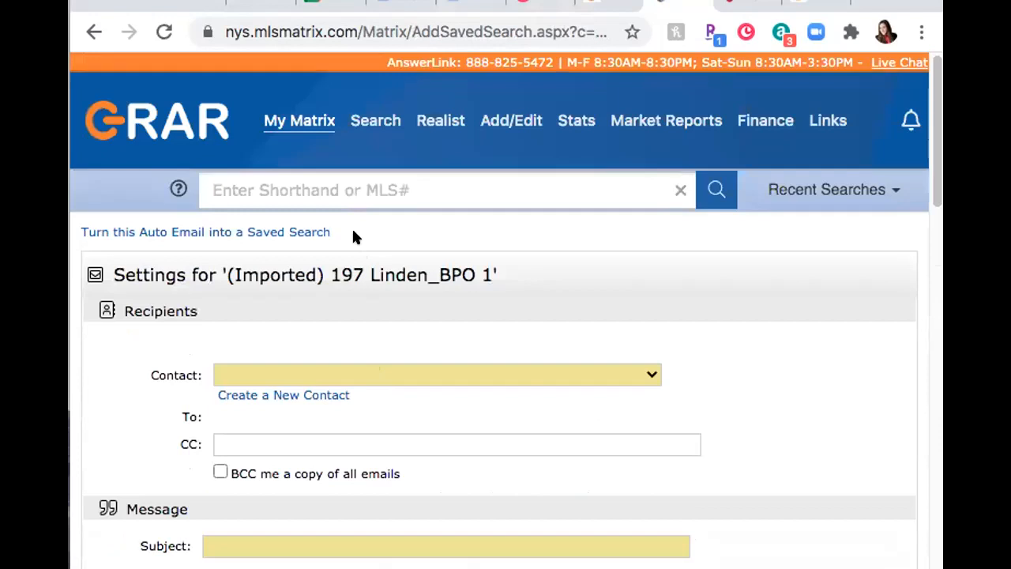
pyautogui.moveTo(277, 110)
pyautogui.click(317, 440)
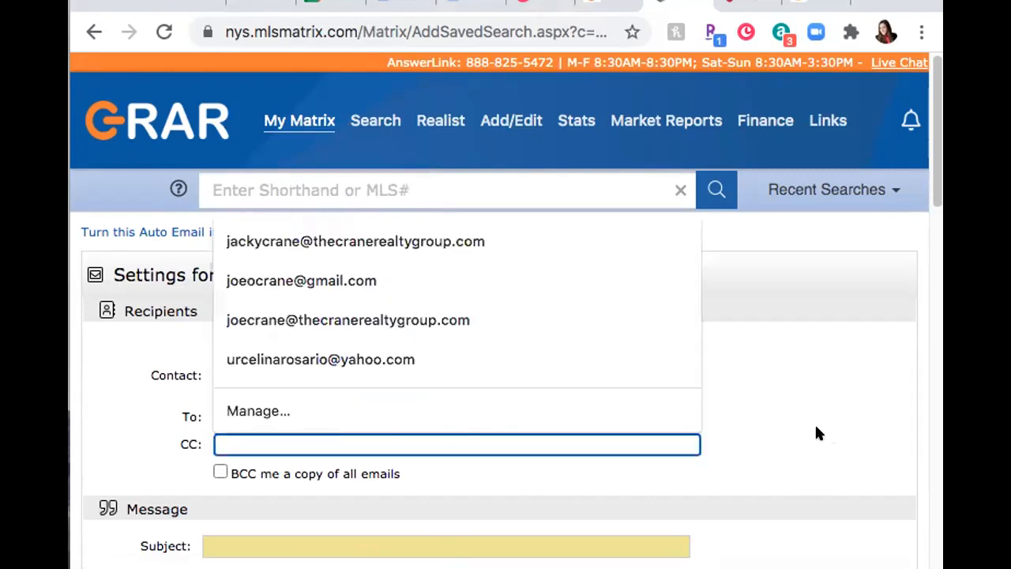
pyautogui.click(760, 450)
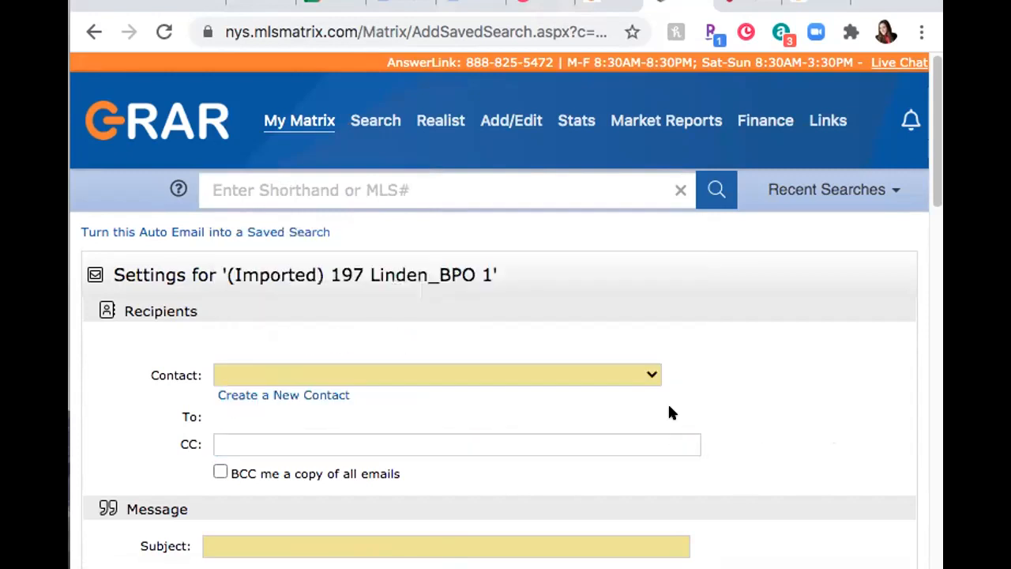